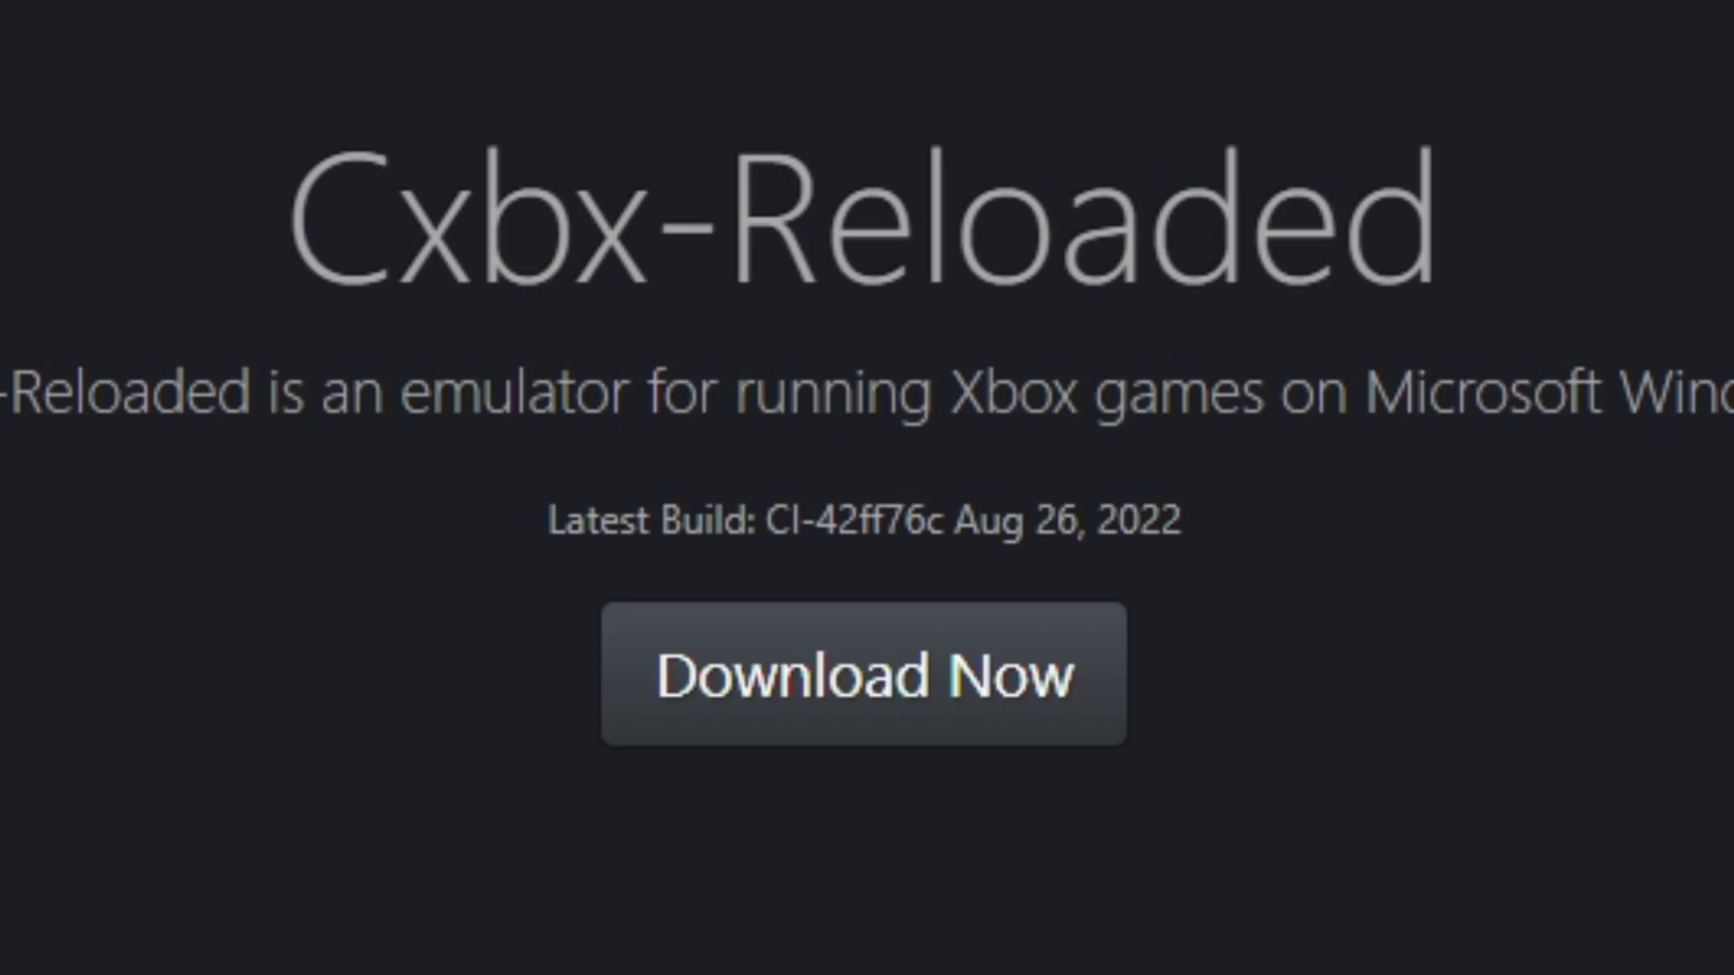
- Download the top Cxbx-Reloaded build, CI-42ff76c, as a zip from the Build History page
click(891, 702)
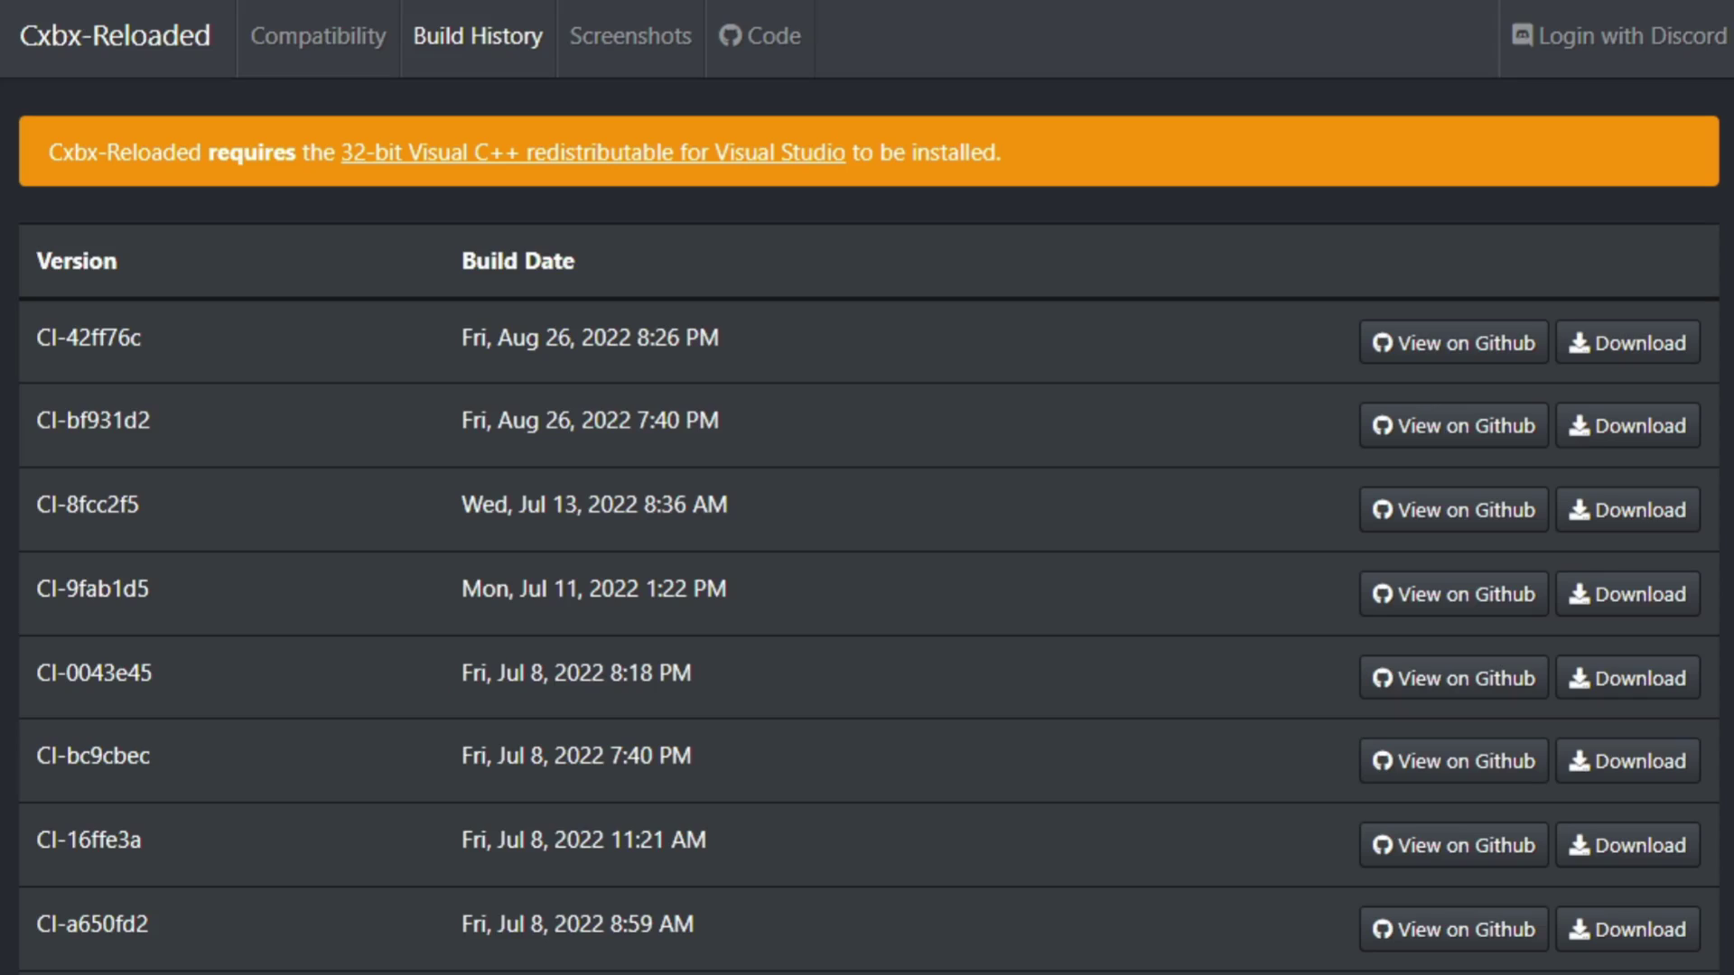
click(1651, 355)
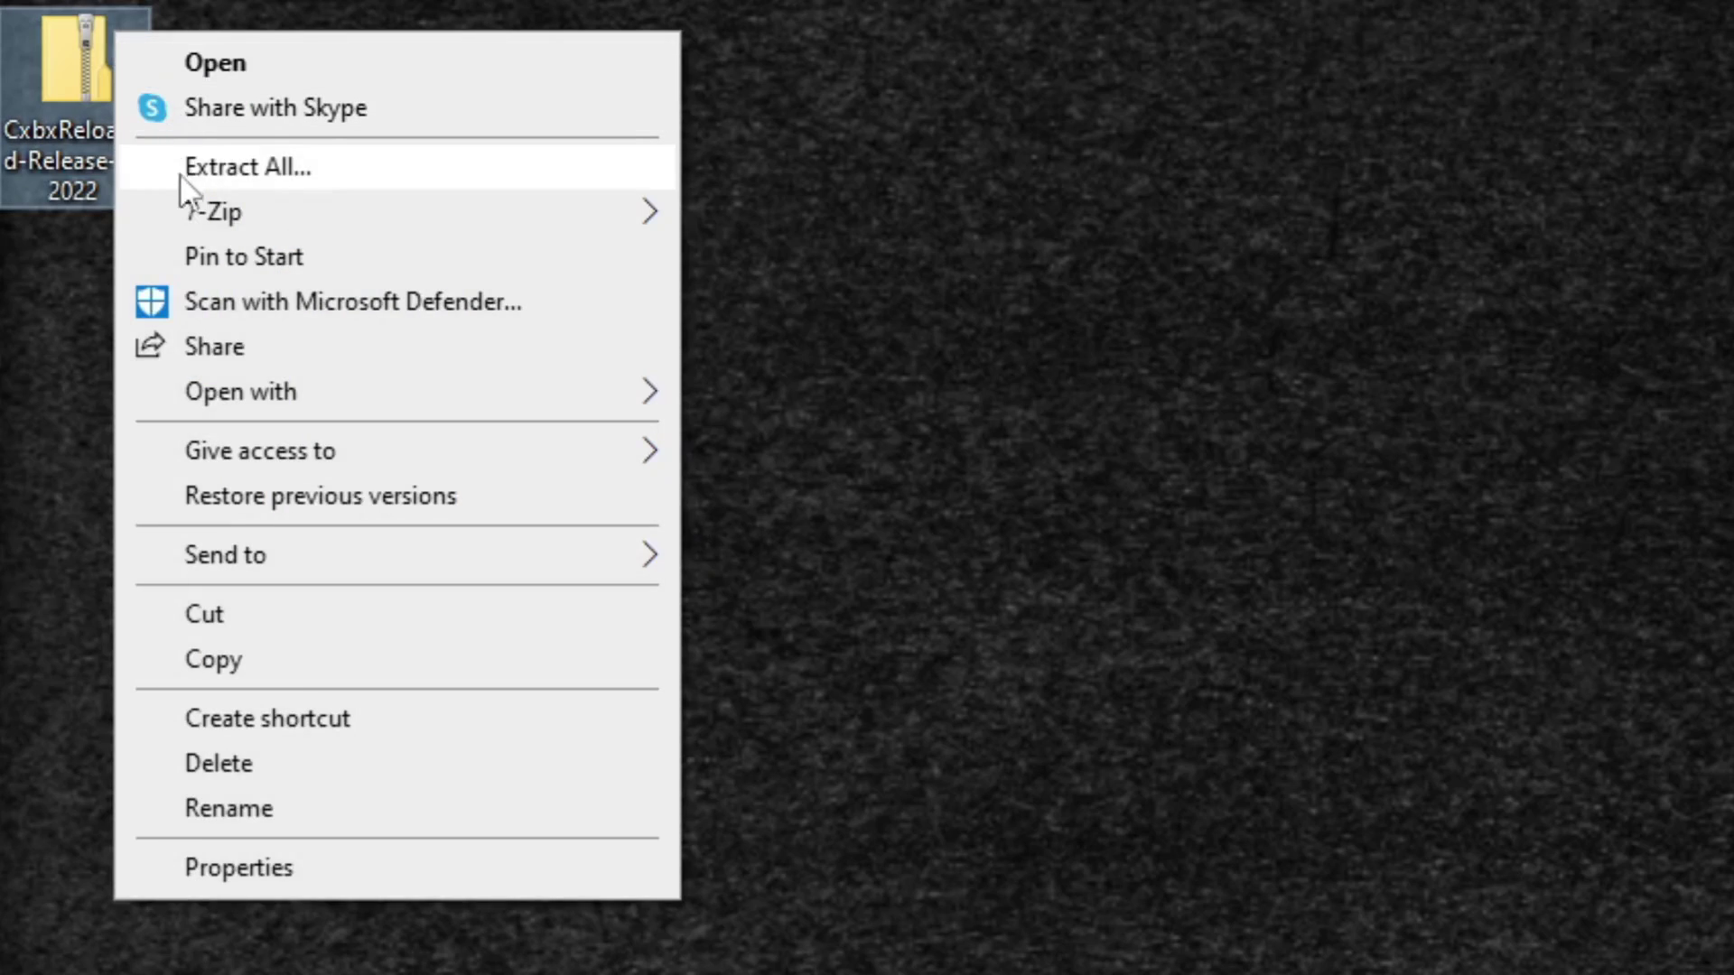
- Extract the Cxbx-Reloaded zip directly onto the desktop with 7-Zip's Extract Here
mouse_move(185, 213)
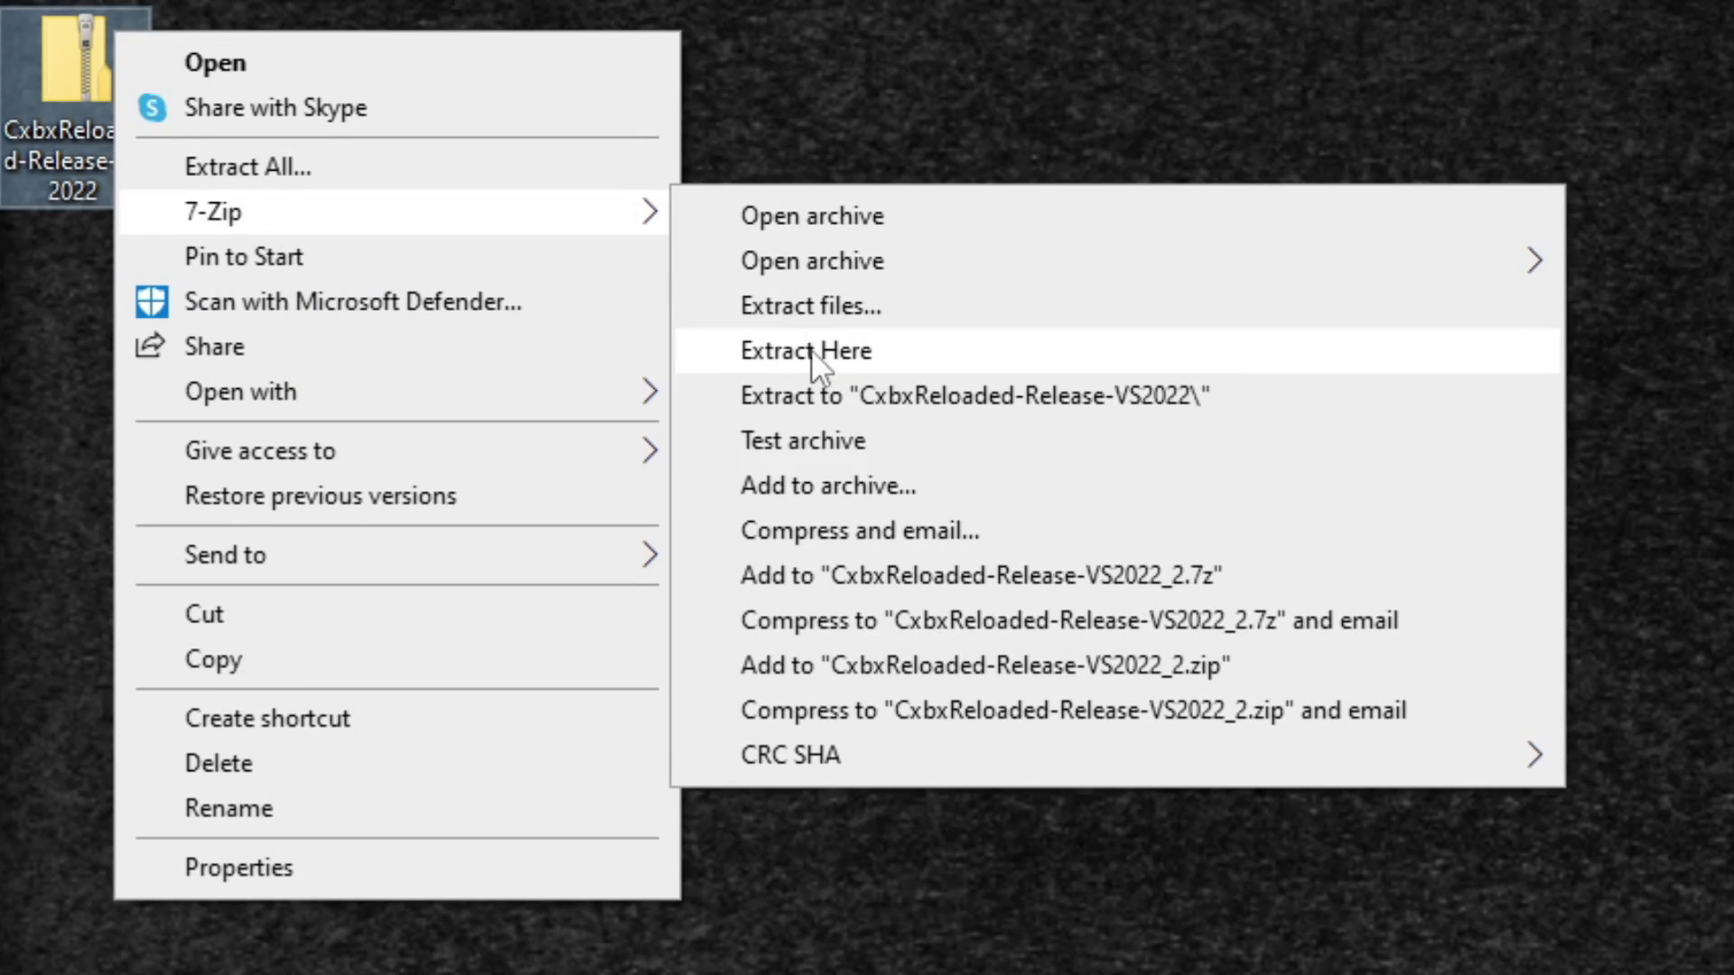
click(818, 353)
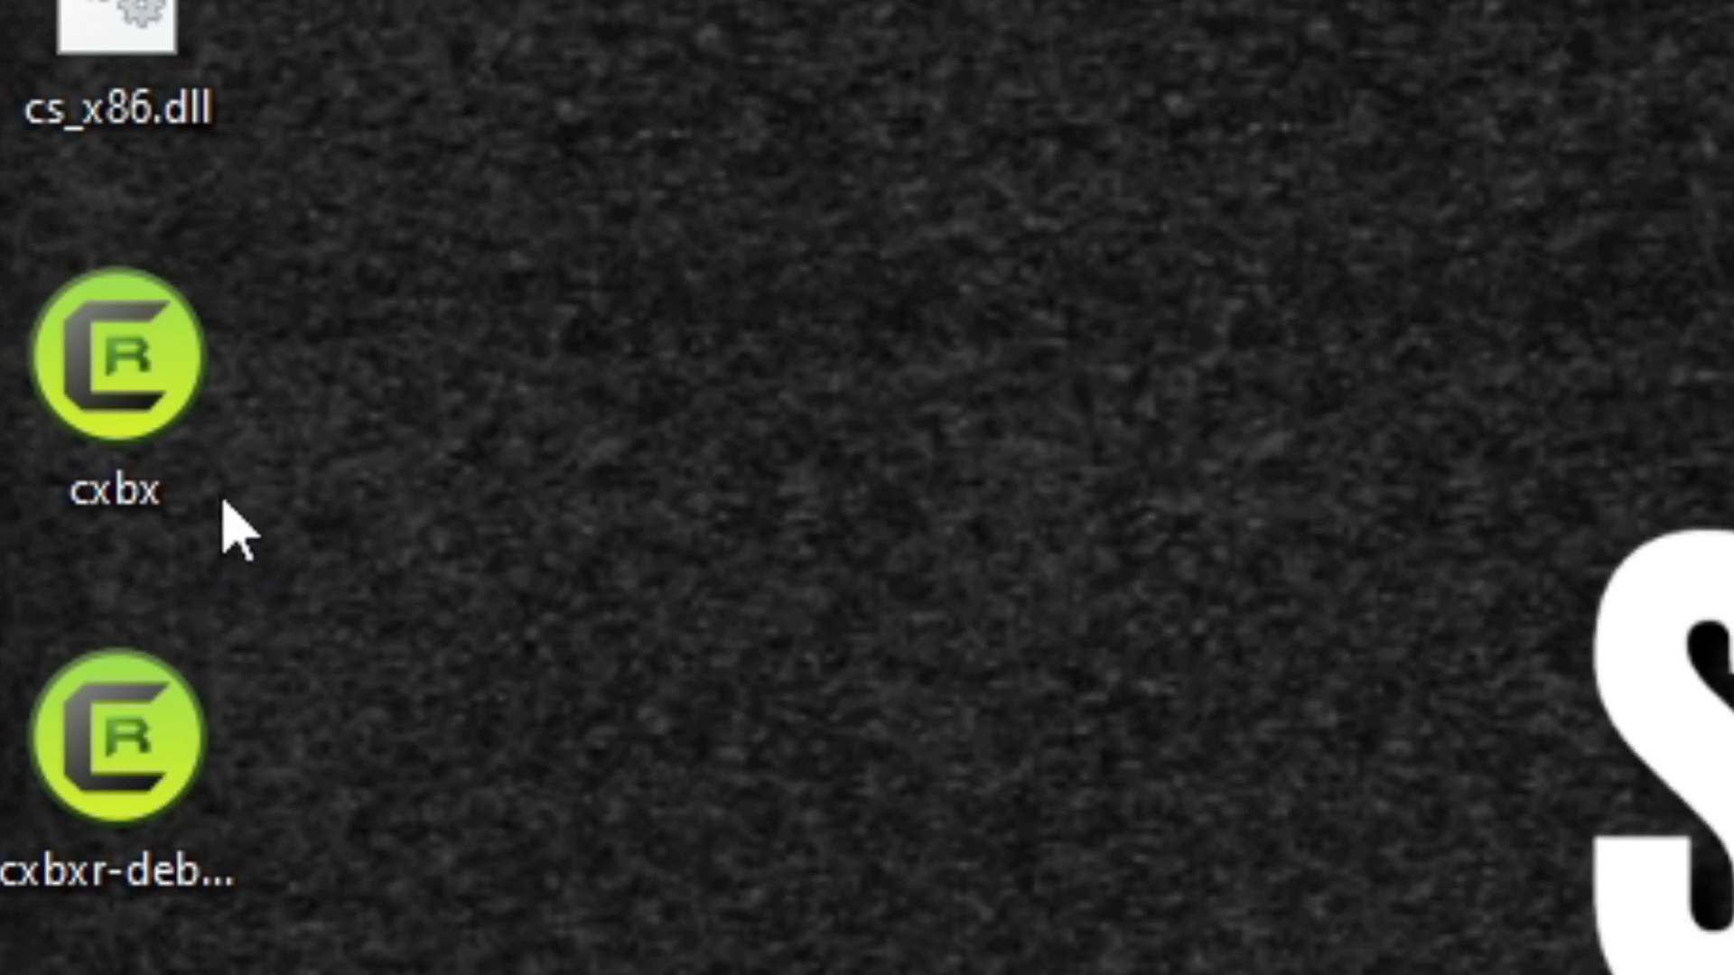
- Launch cxbx and set the video display resolution to 1920 x 1080 at 144 hz
double_click(201, 433)
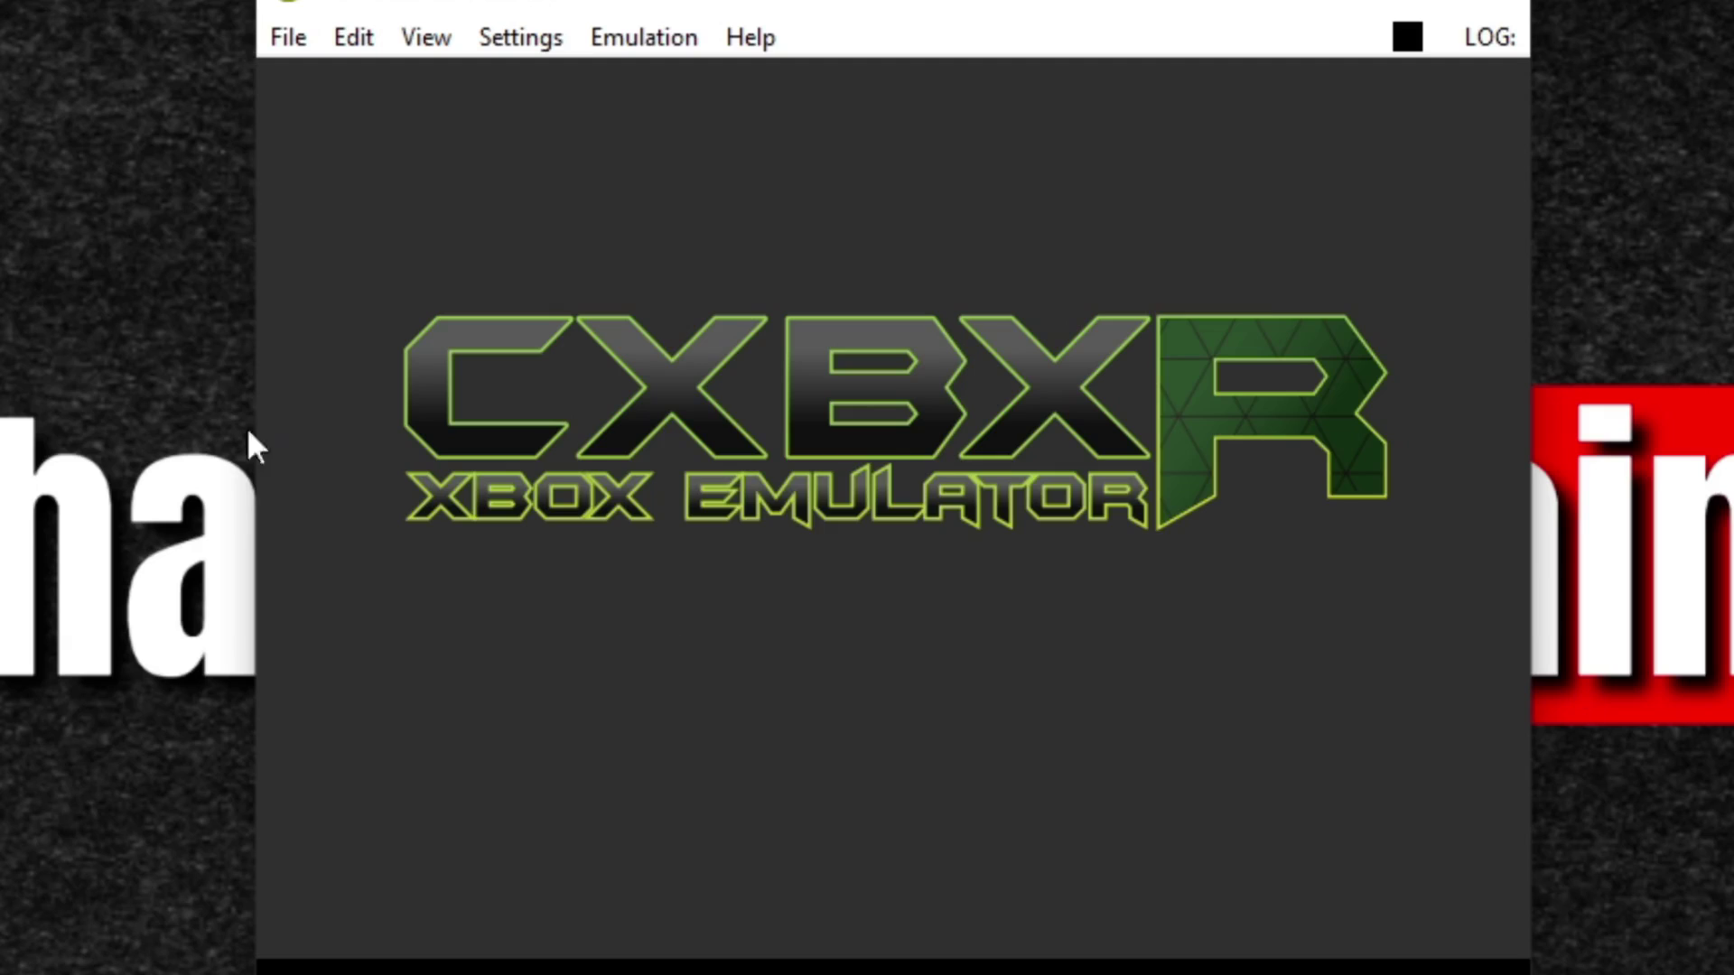
click(511, 38)
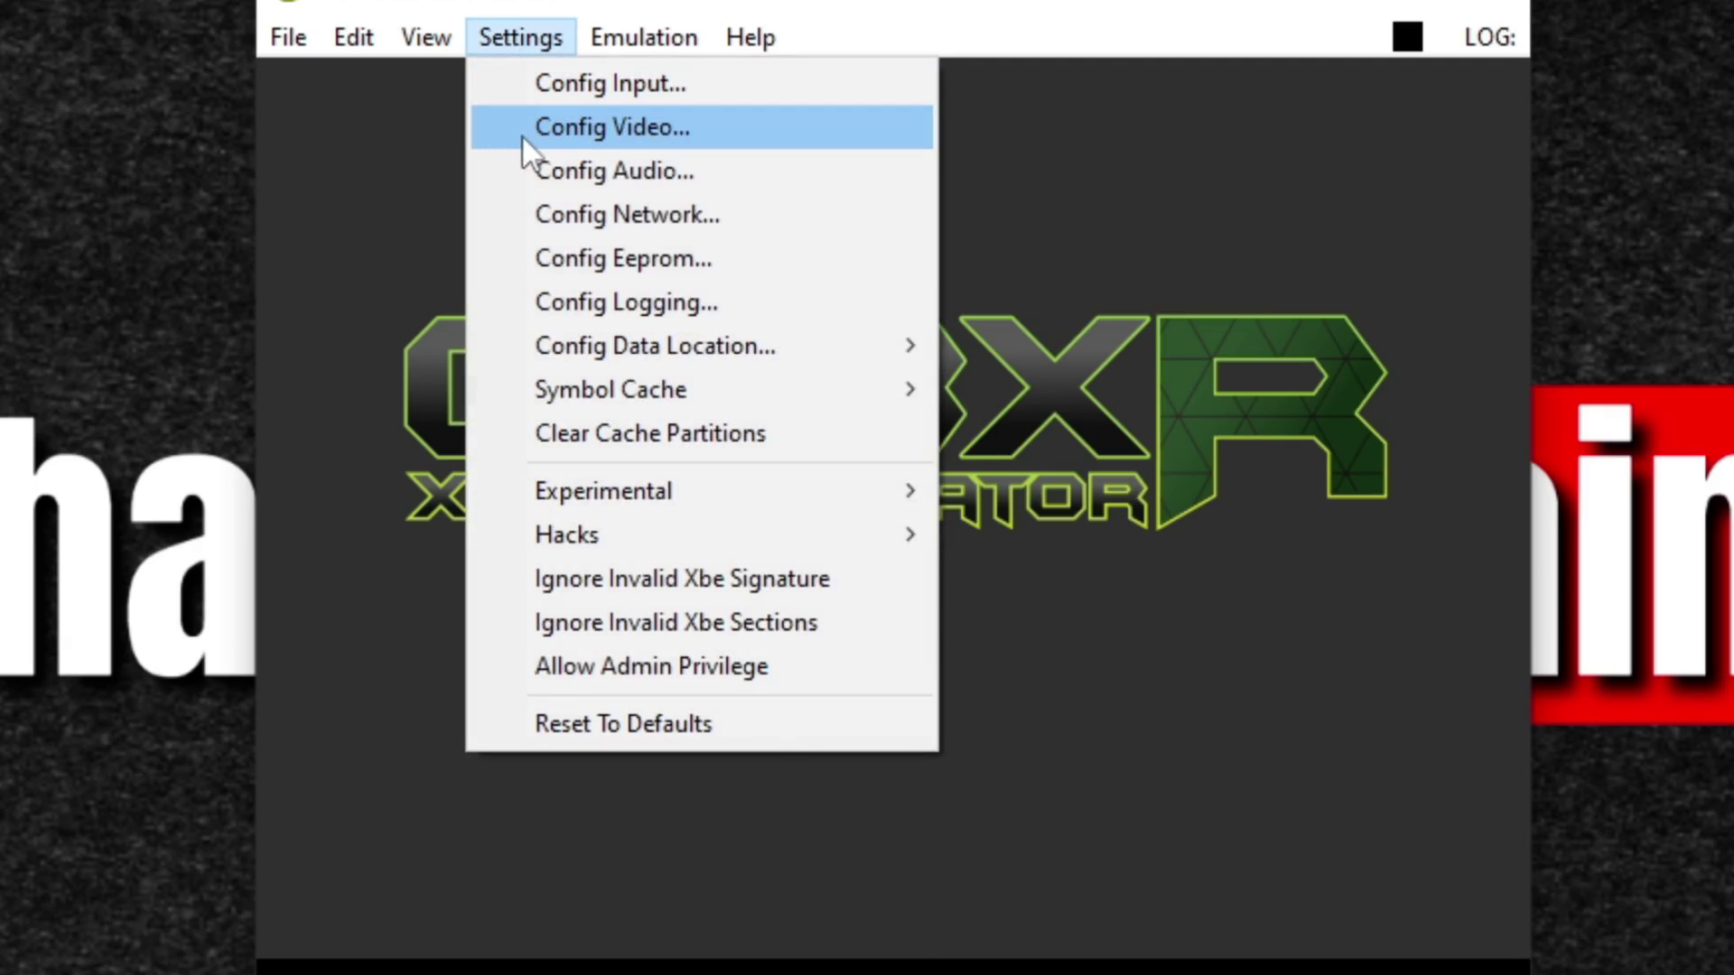
click(523, 137)
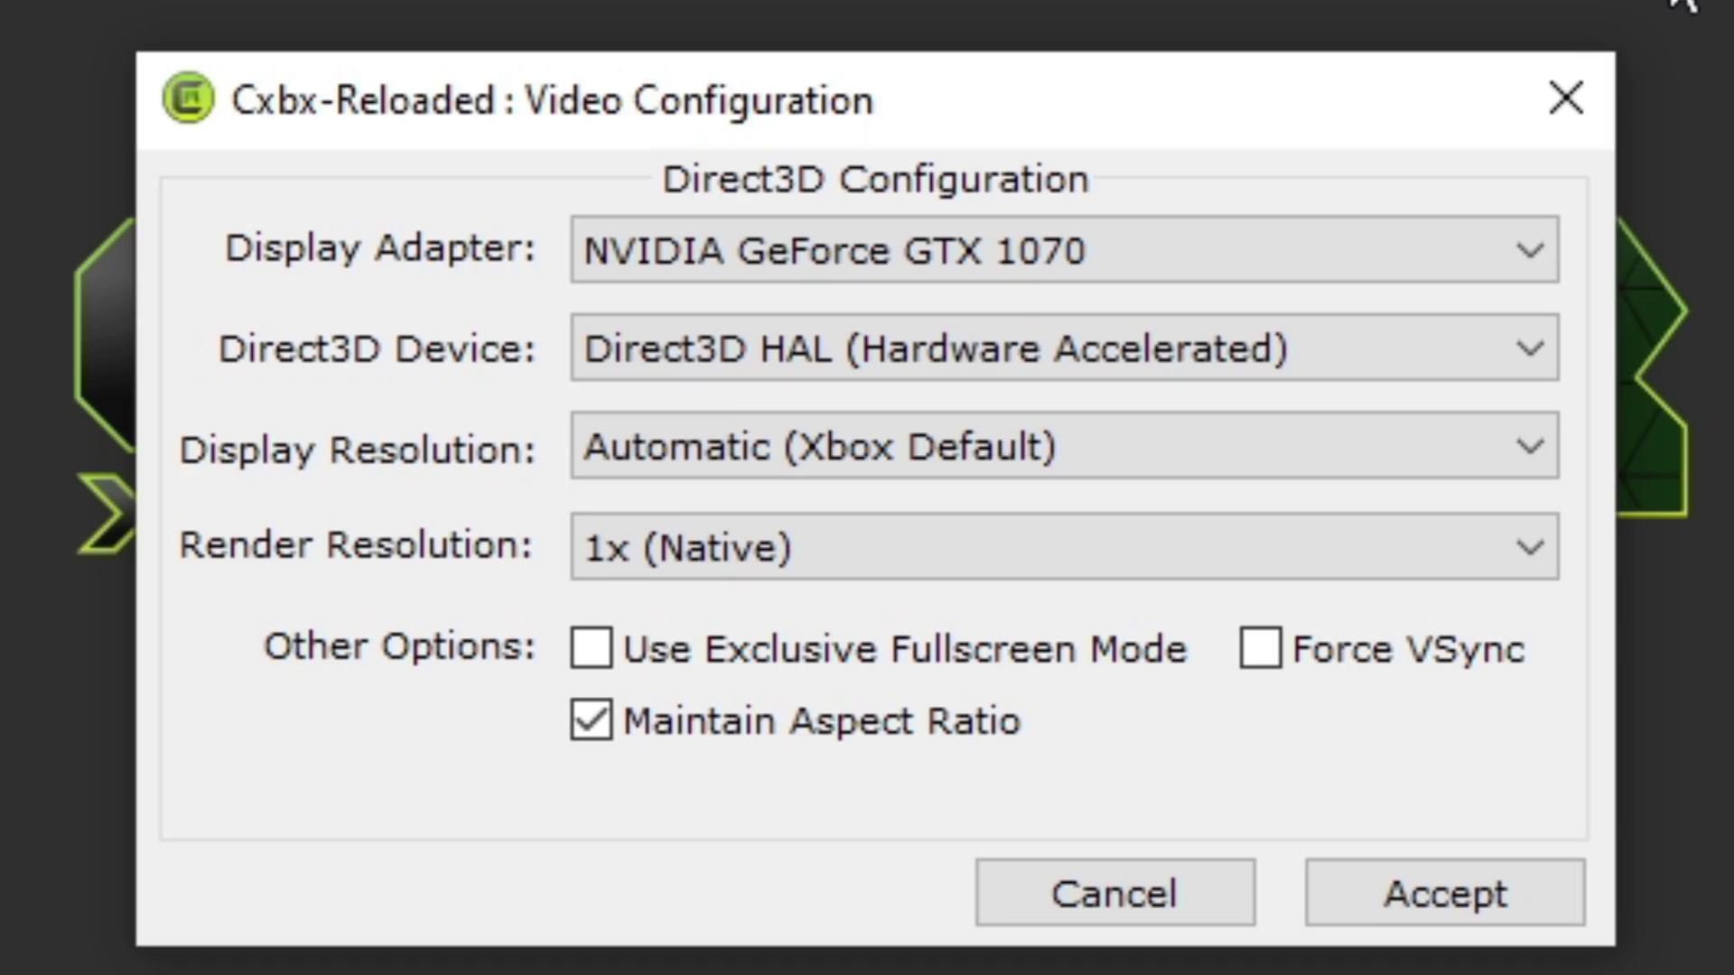
click(1445, 443)
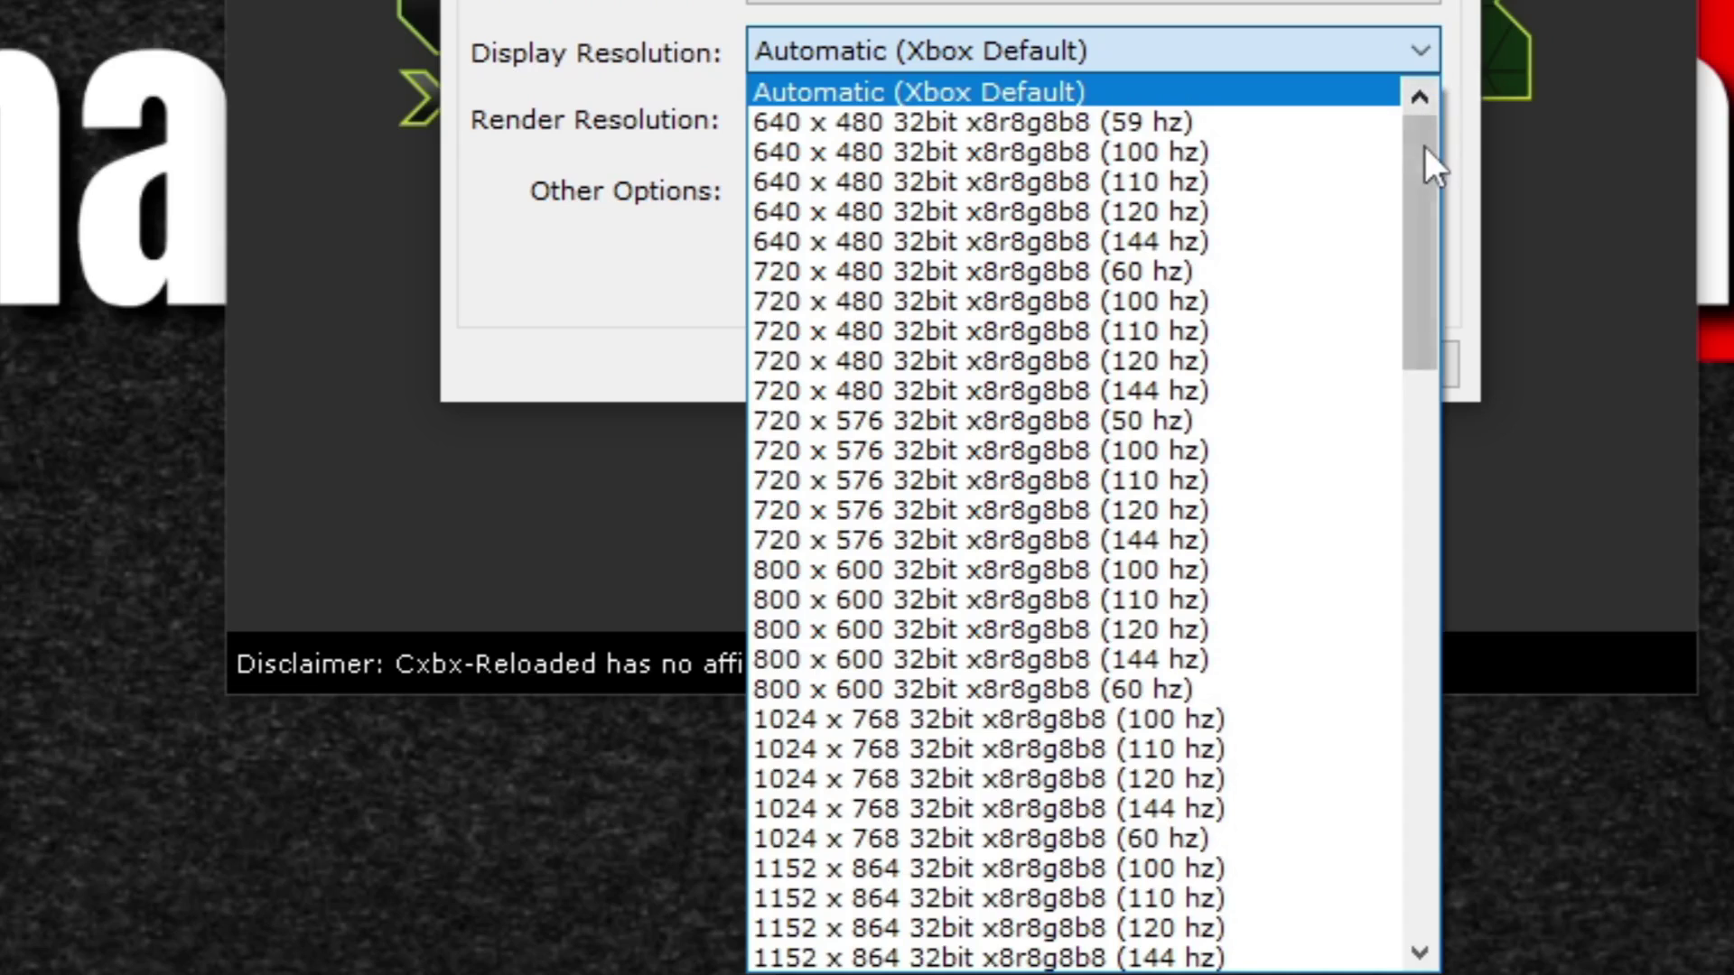
drag(1425, 149, 1439, 723)
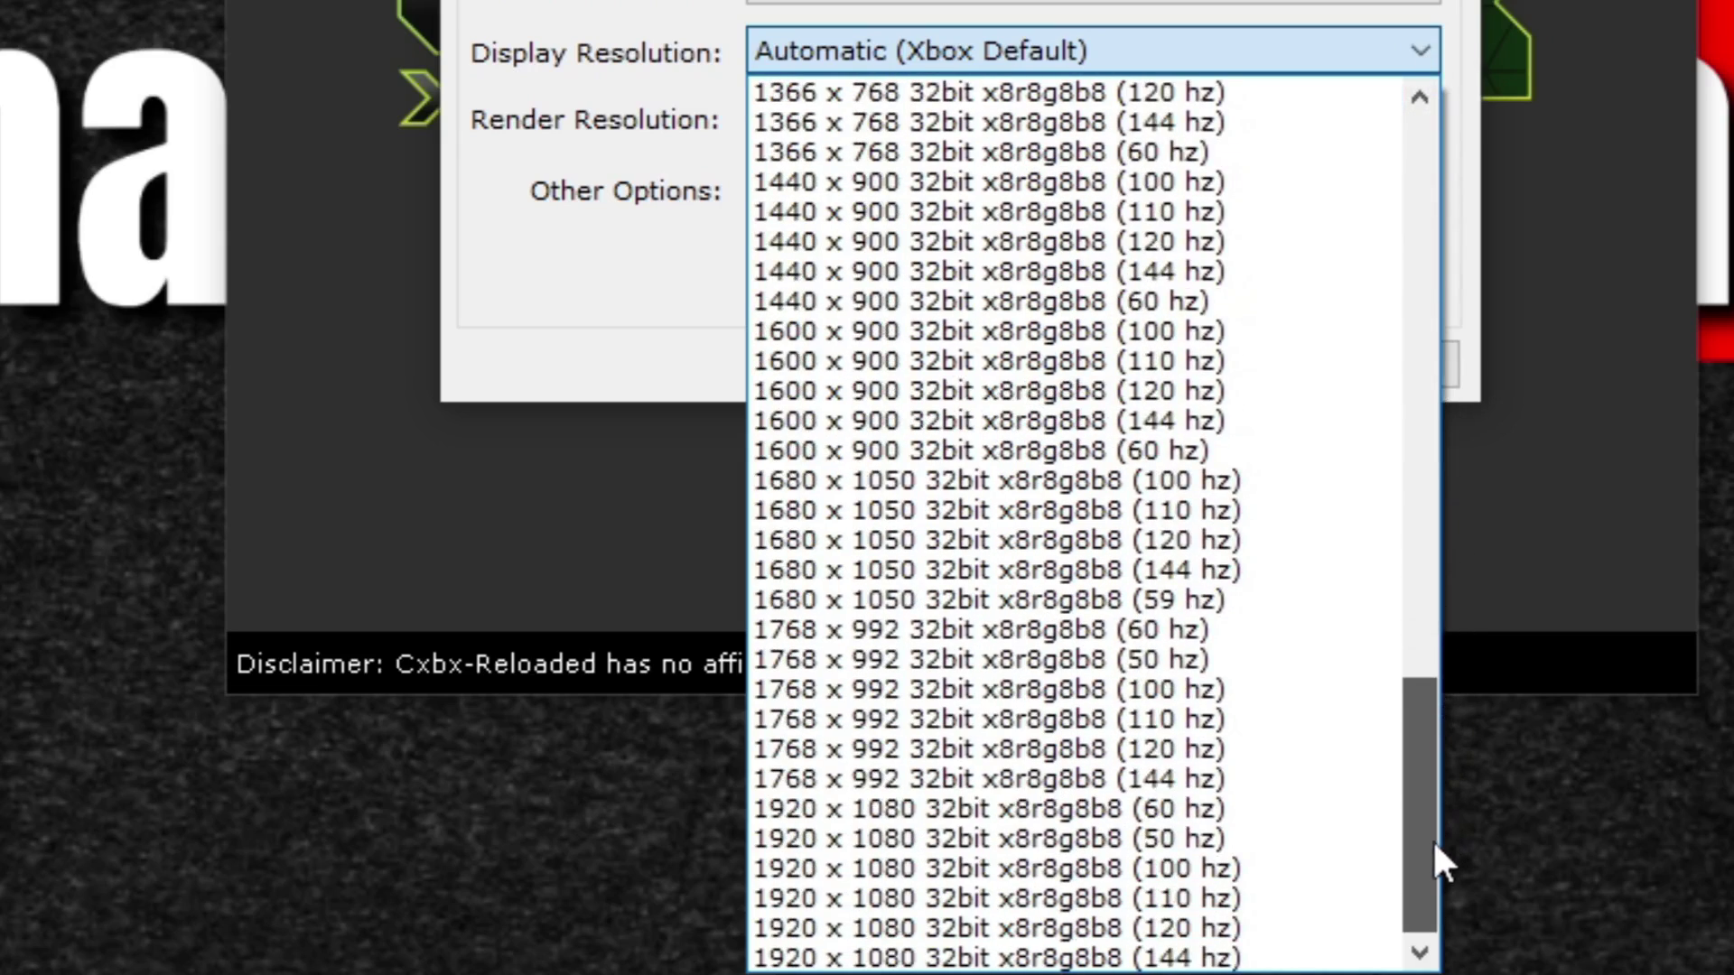
drag(1434, 843, 1430, 894)
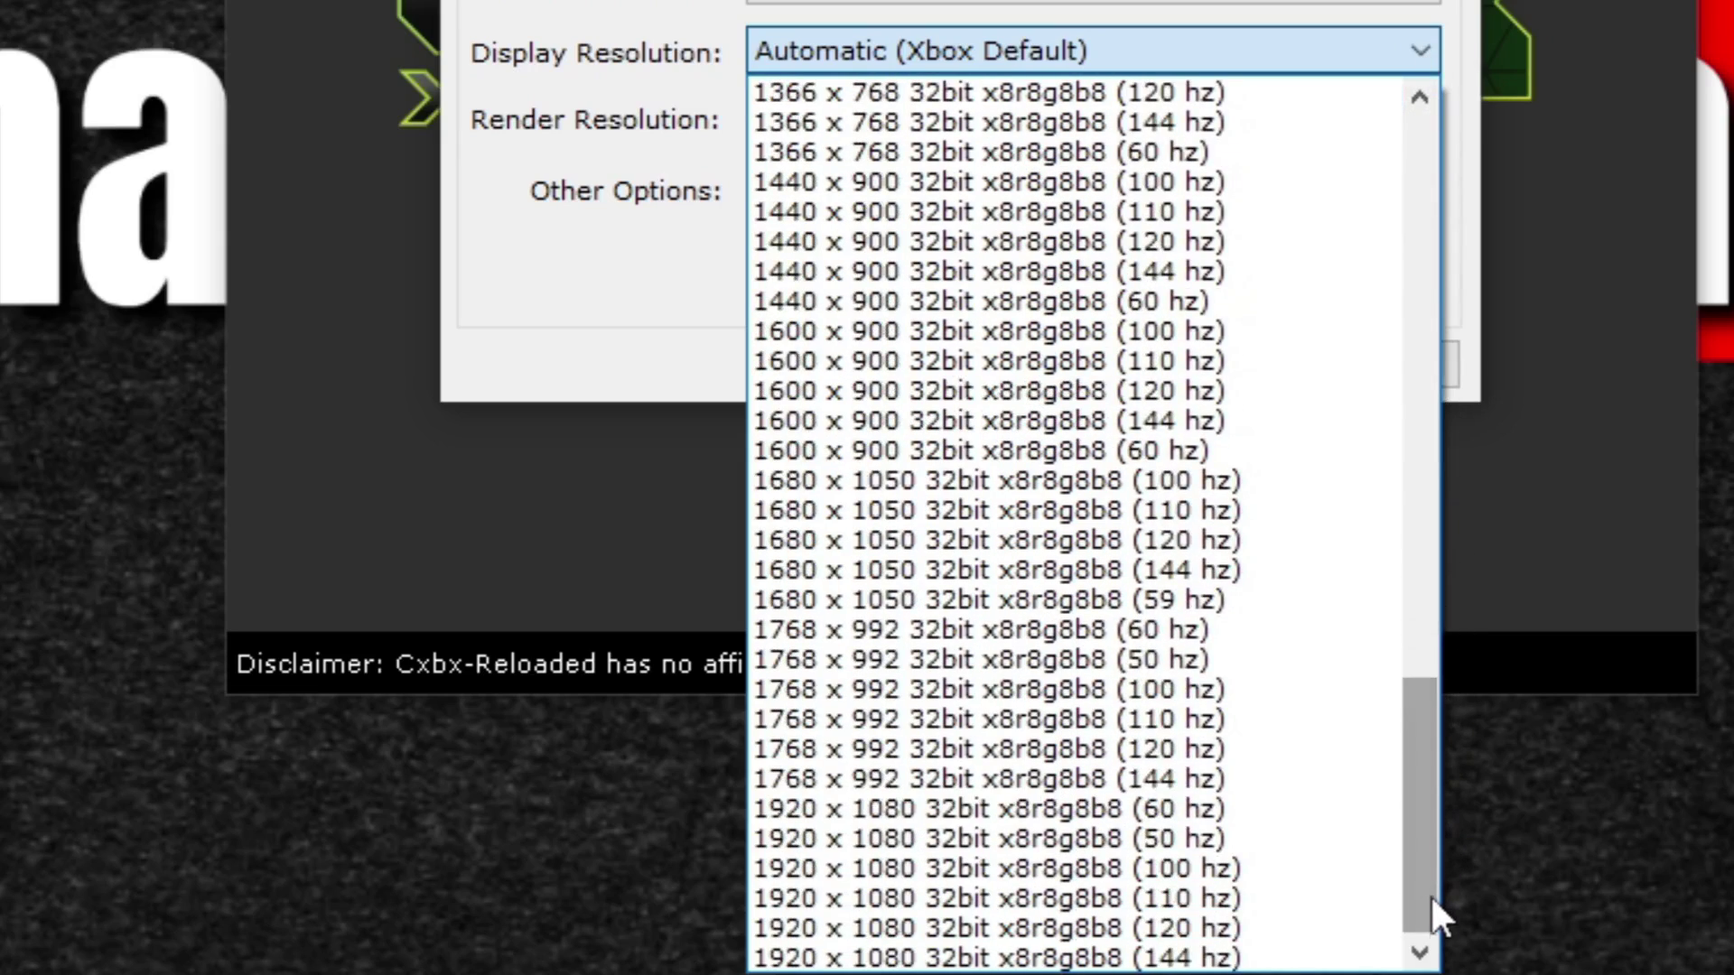
click(1125, 959)
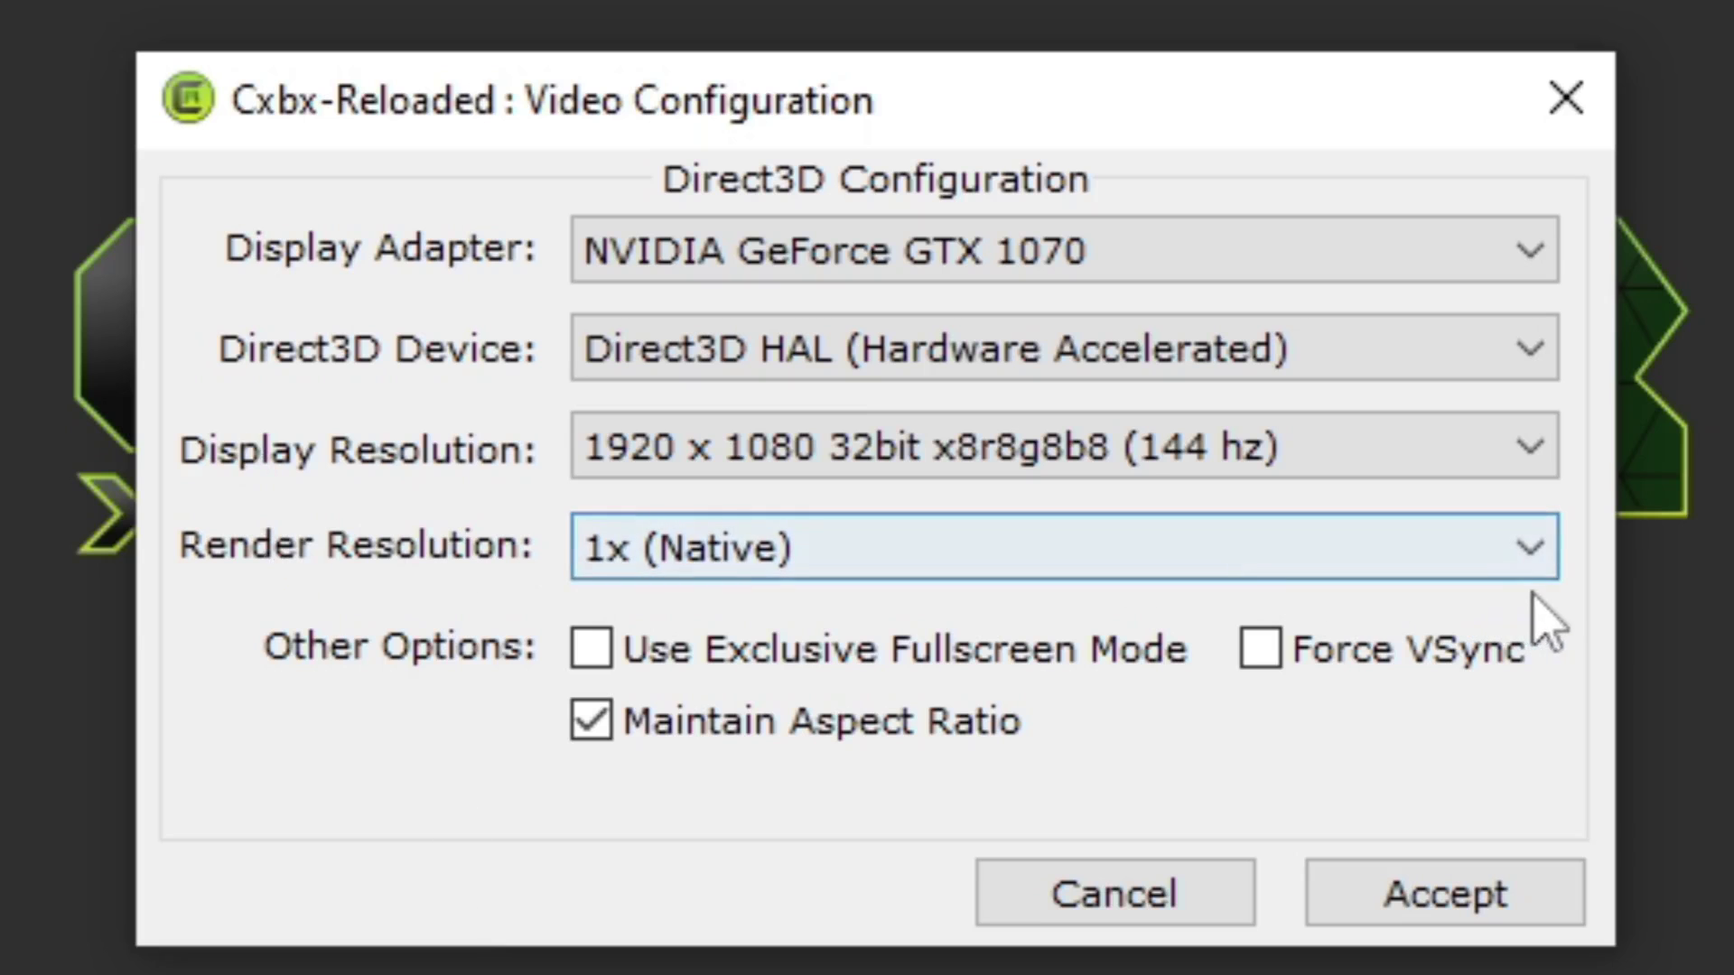
- Set render resolution to 5x (3200x2400), enable exclusive fullscreen, and disable Maintain Aspect Ratio
click(1531, 552)
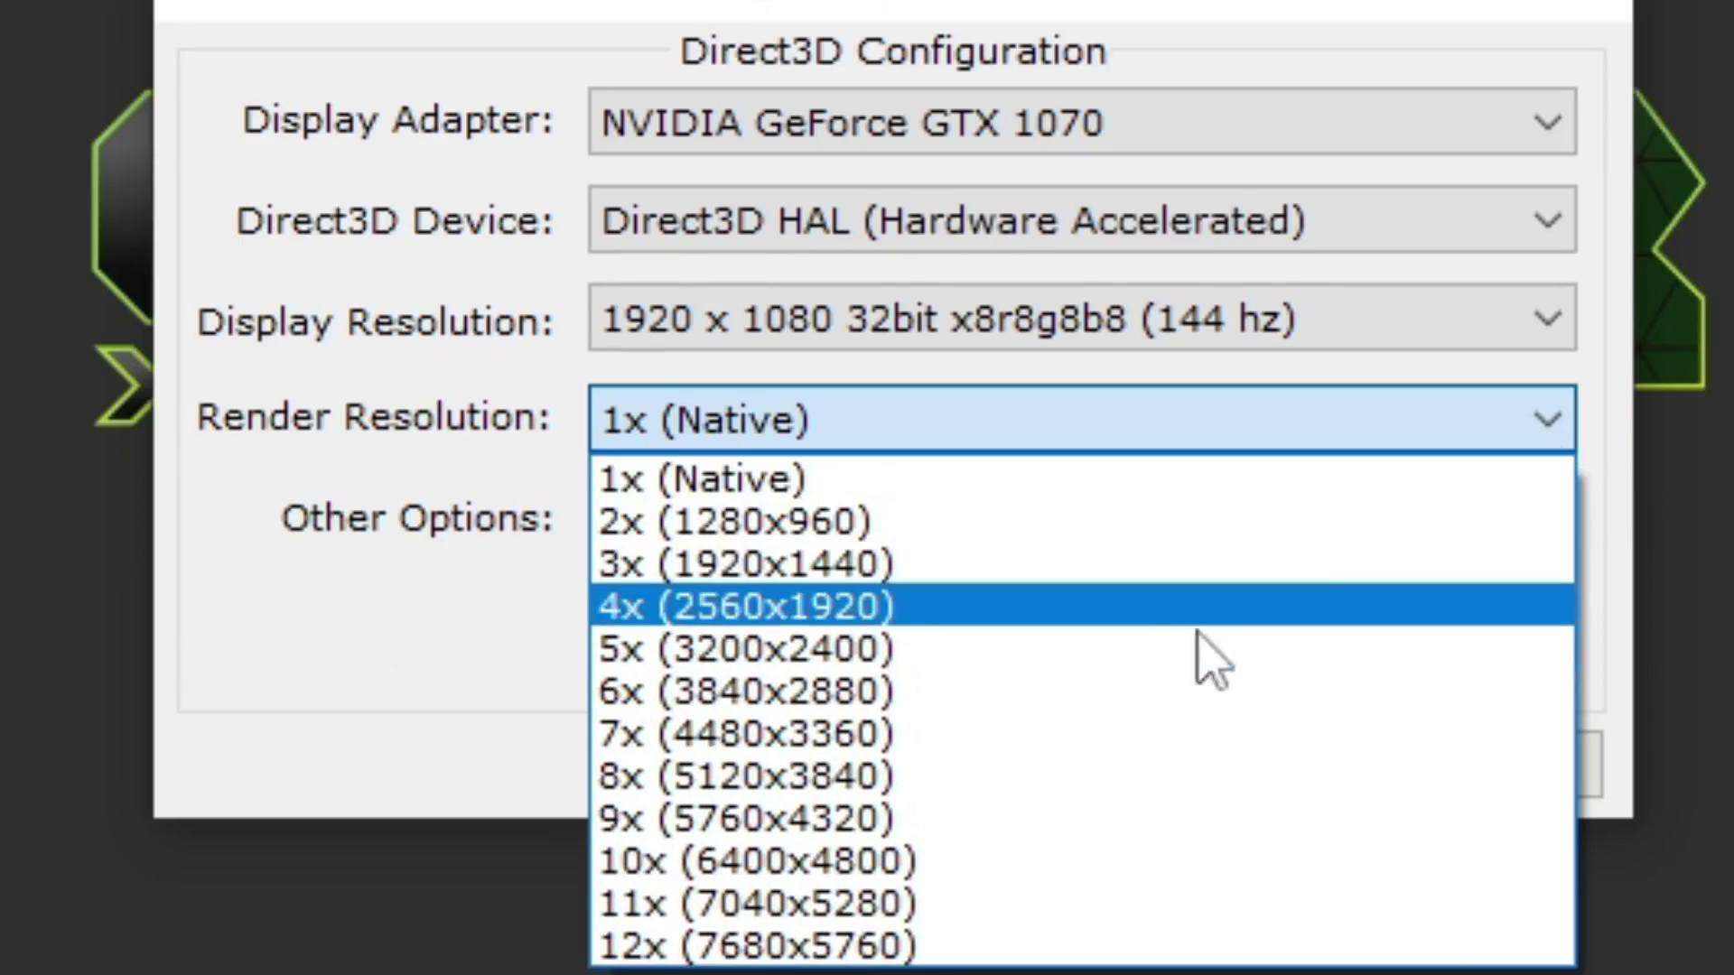
click(858, 650)
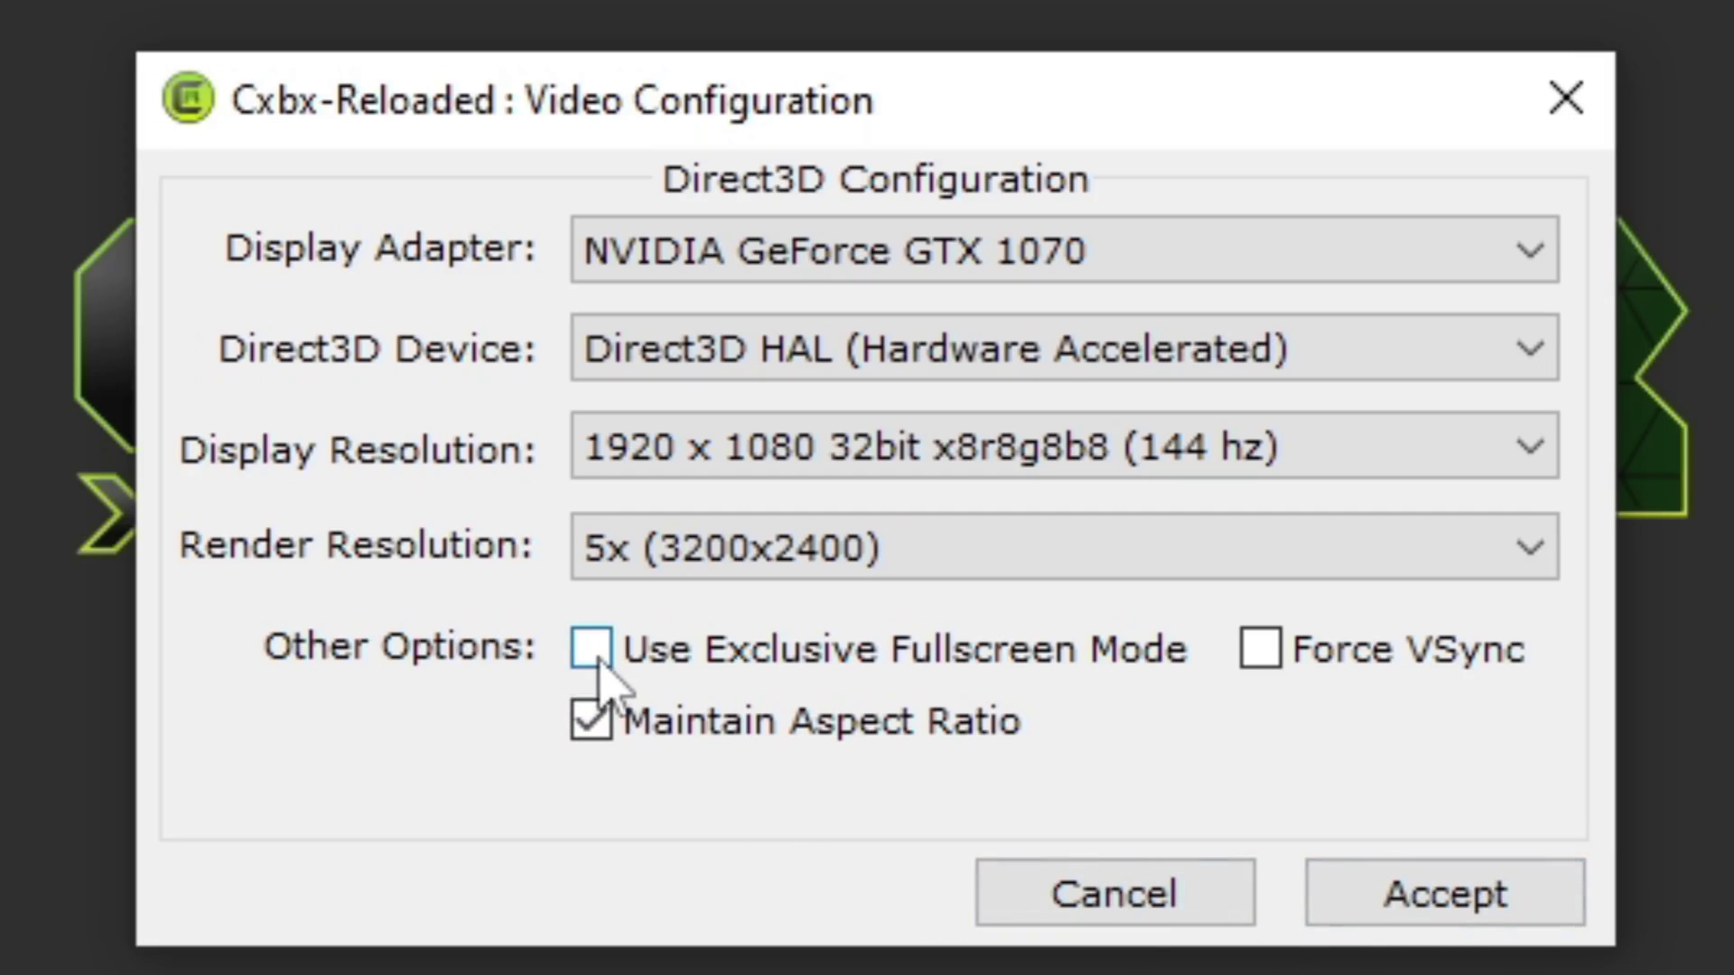
click(596, 657)
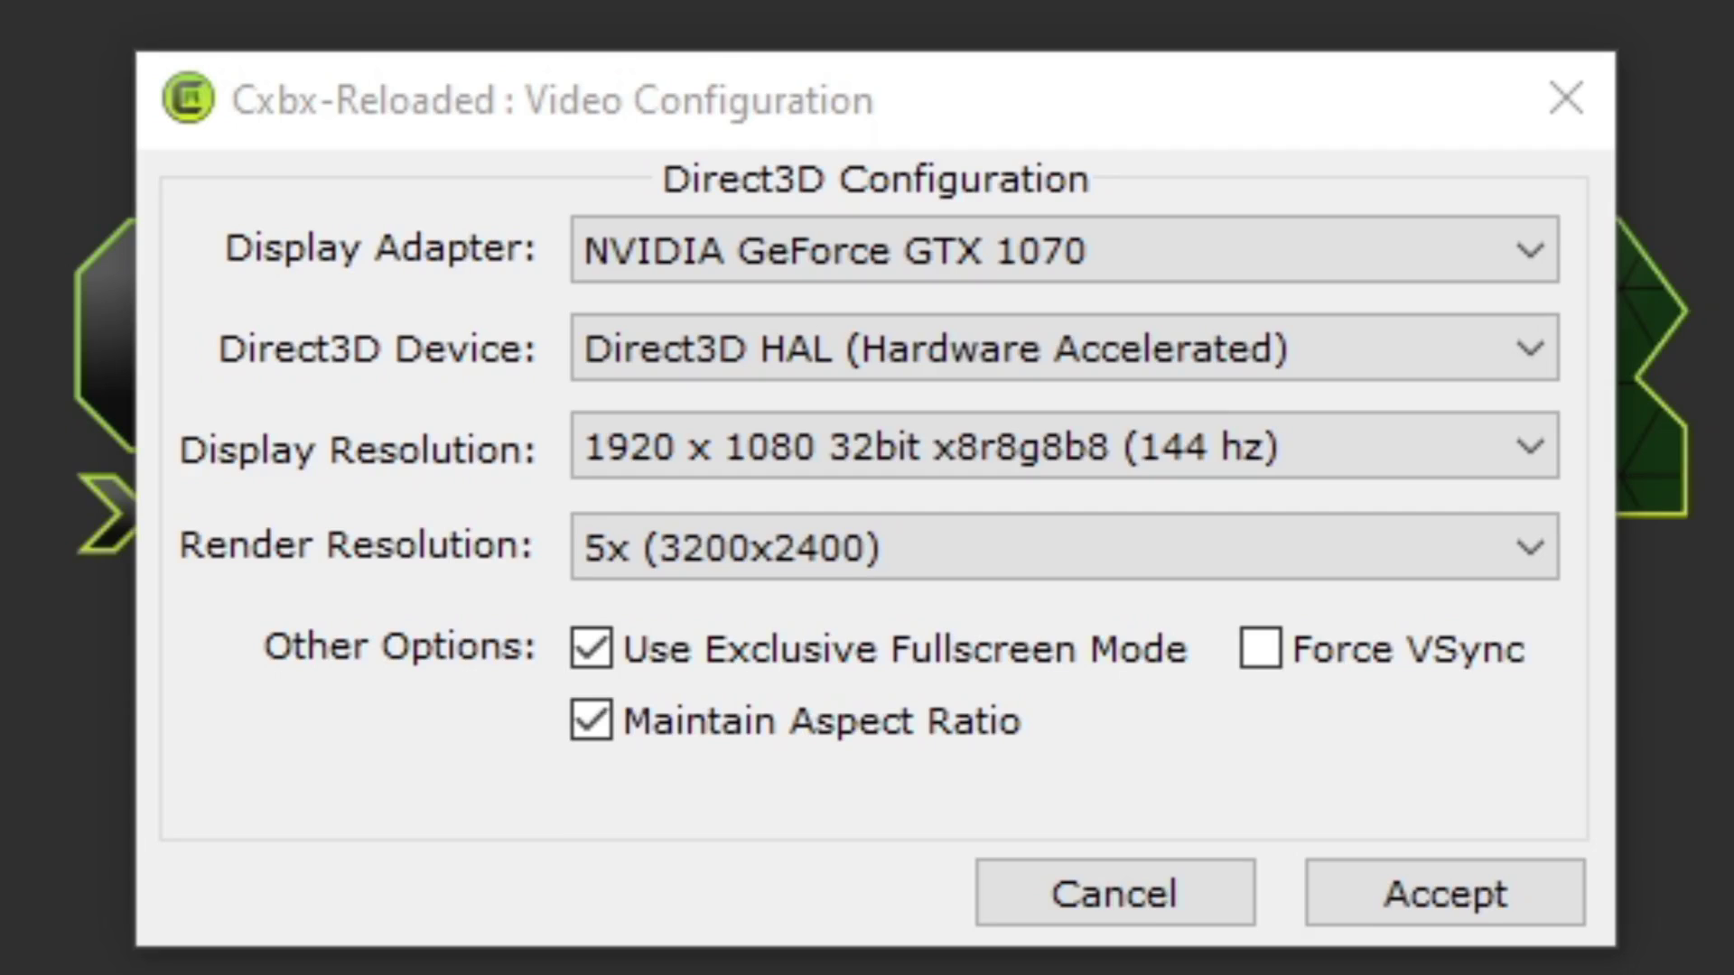
click(593, 730)
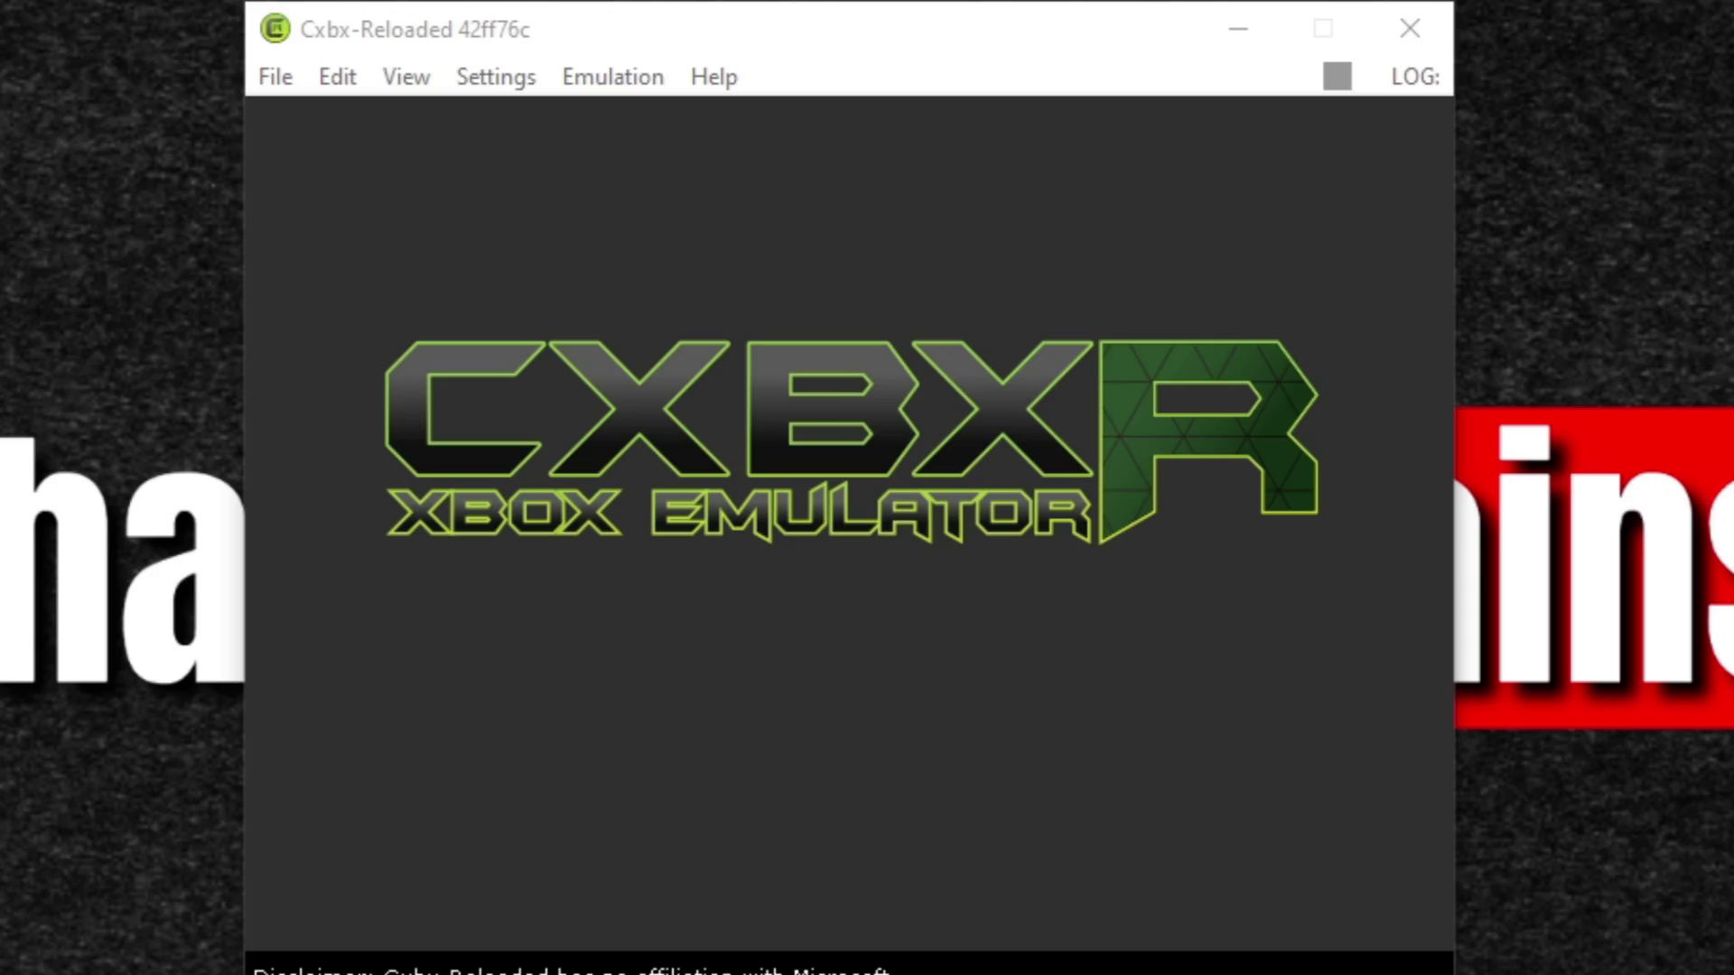
- In Config Input, set Port 1 to MS Gamepad S and open its Configure bindings window
click(498, 79)
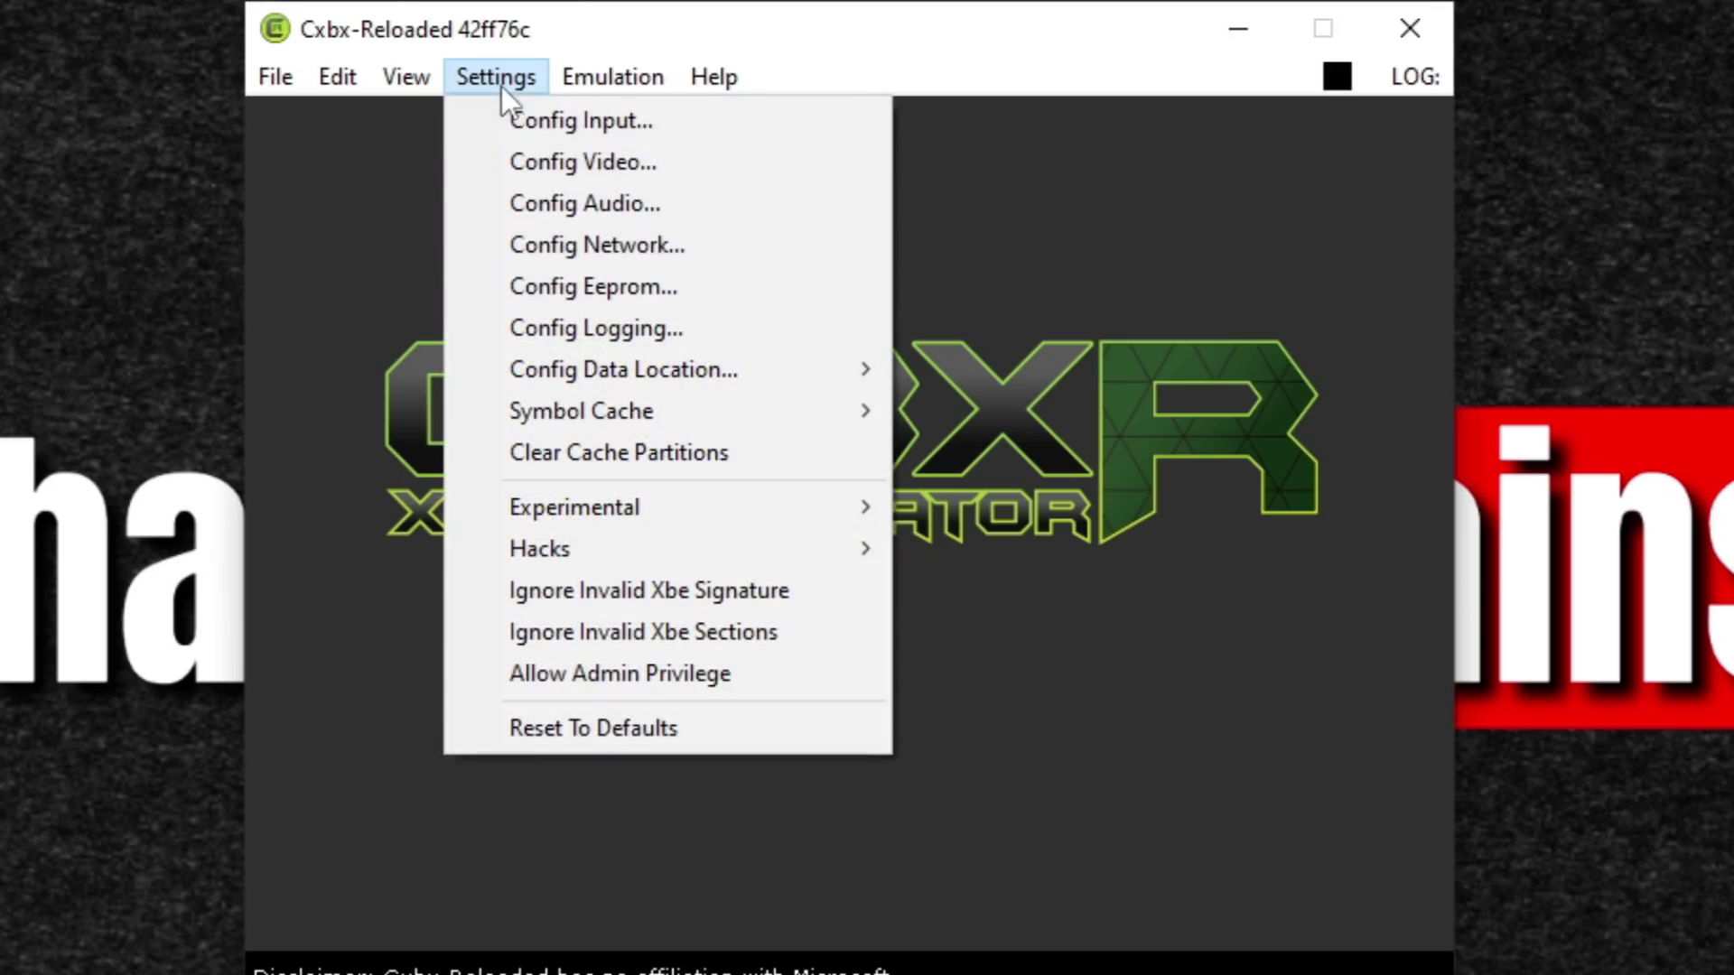
click(501, 128)
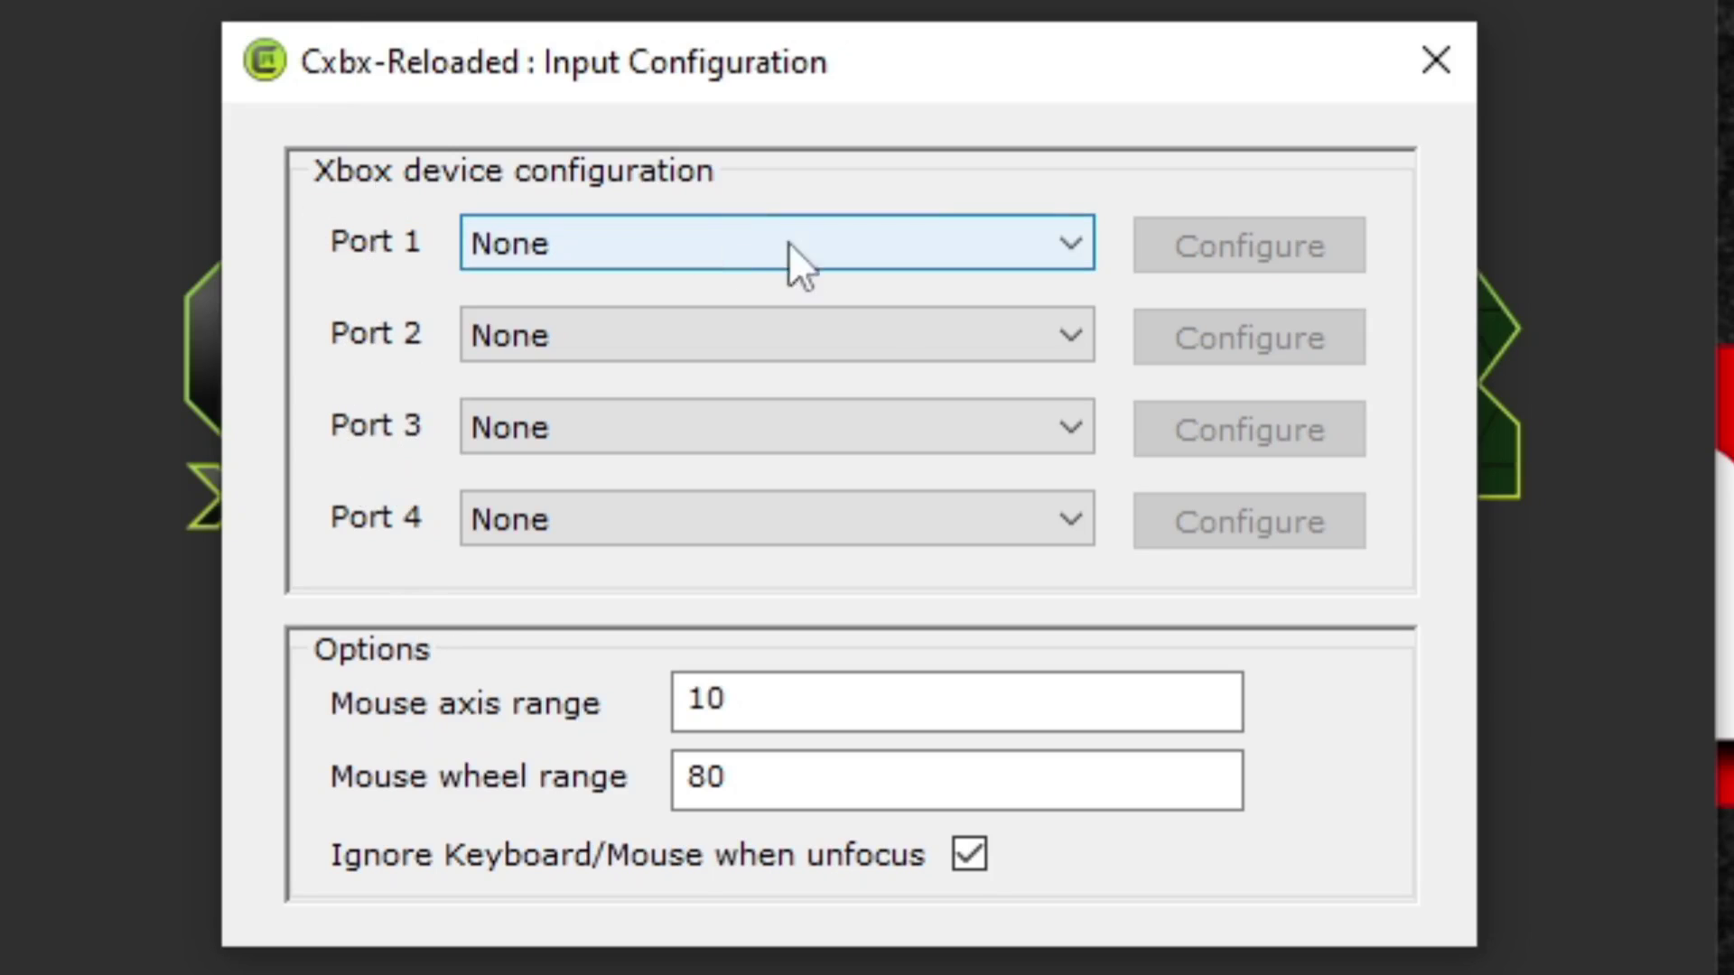
click(1075, 249)
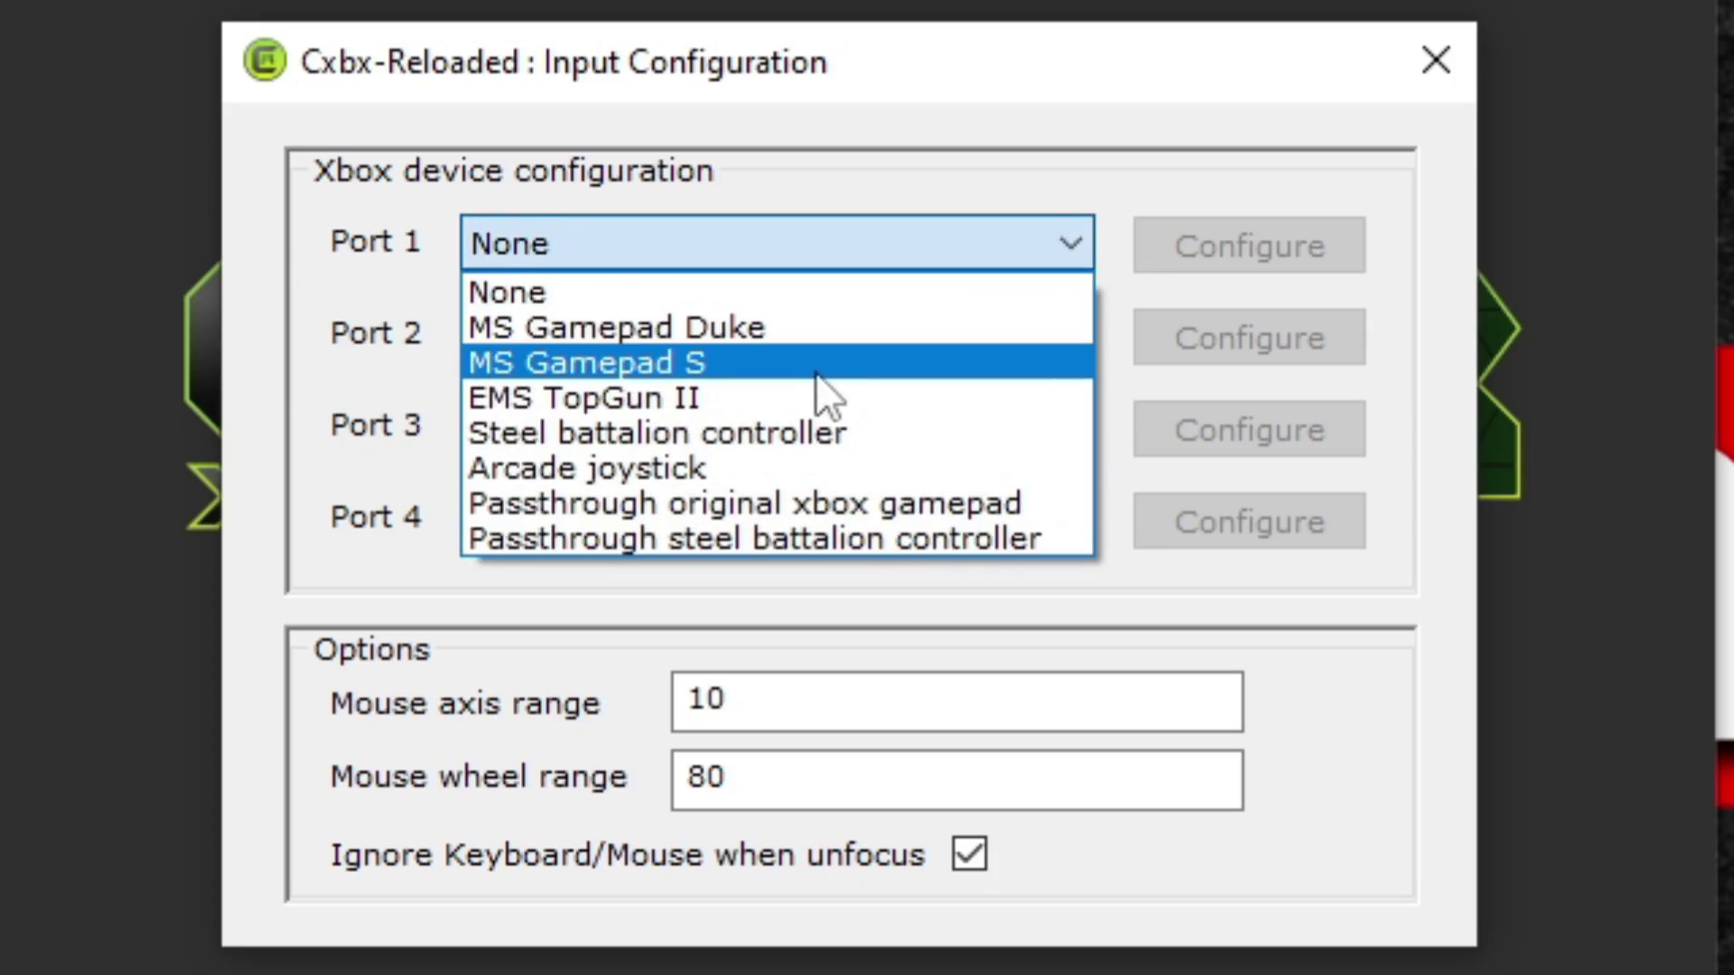
click(806, 366)
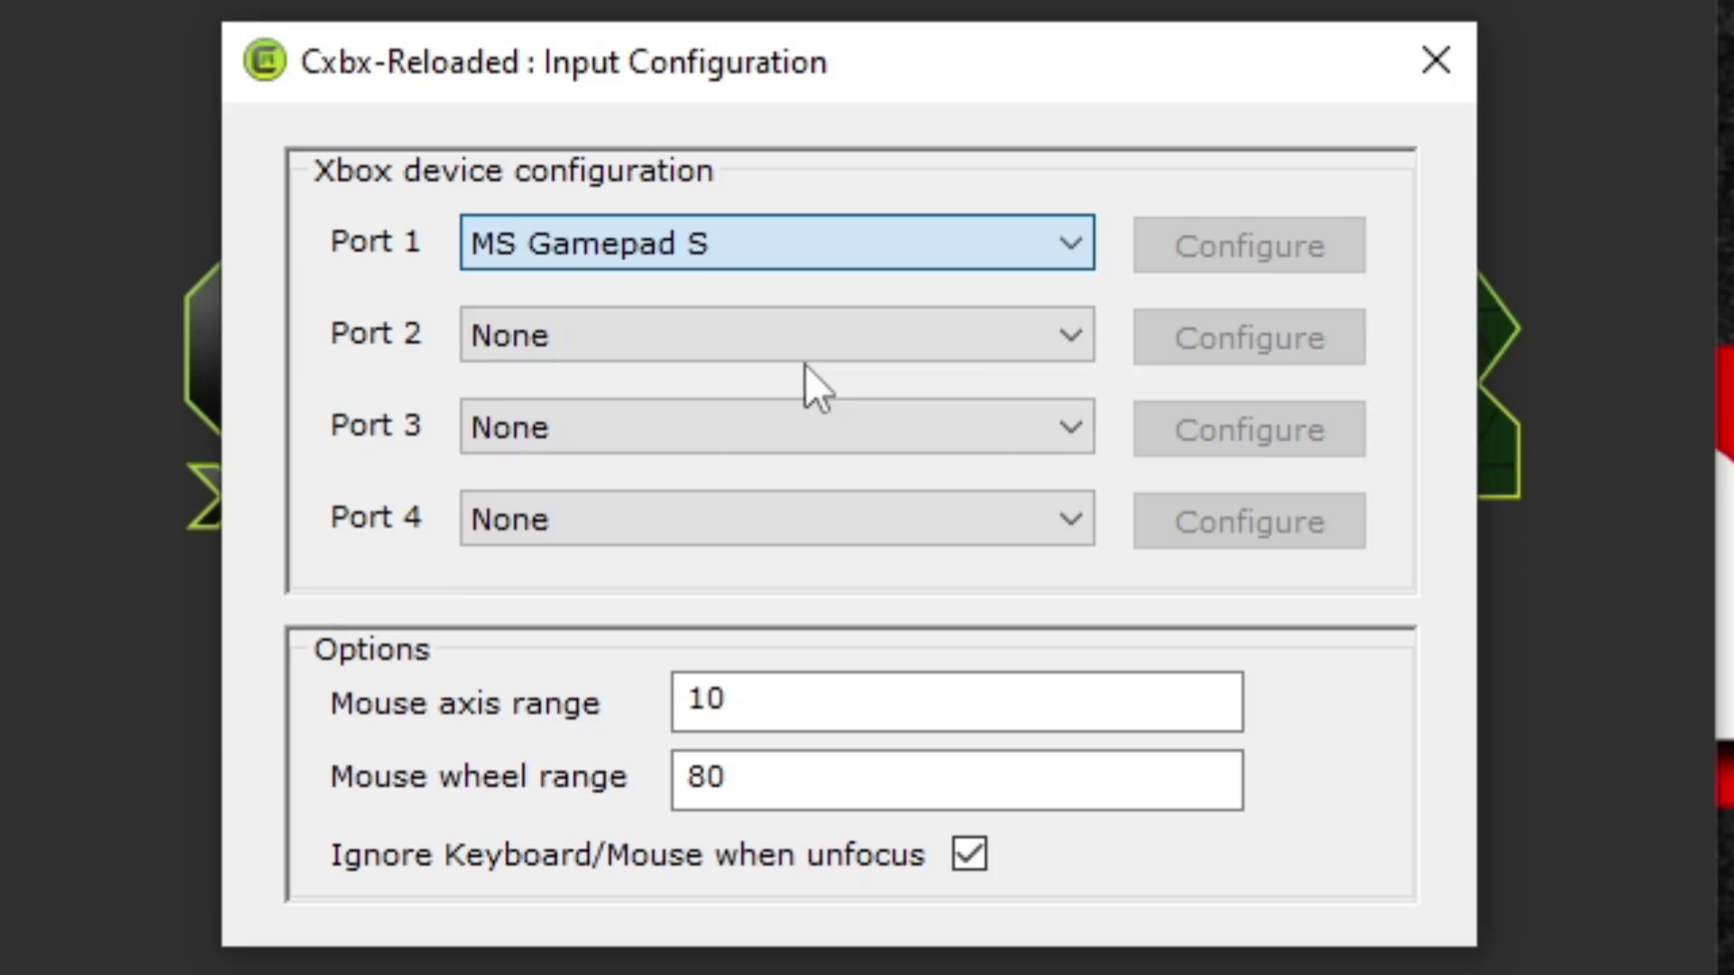
click(1304, 252)
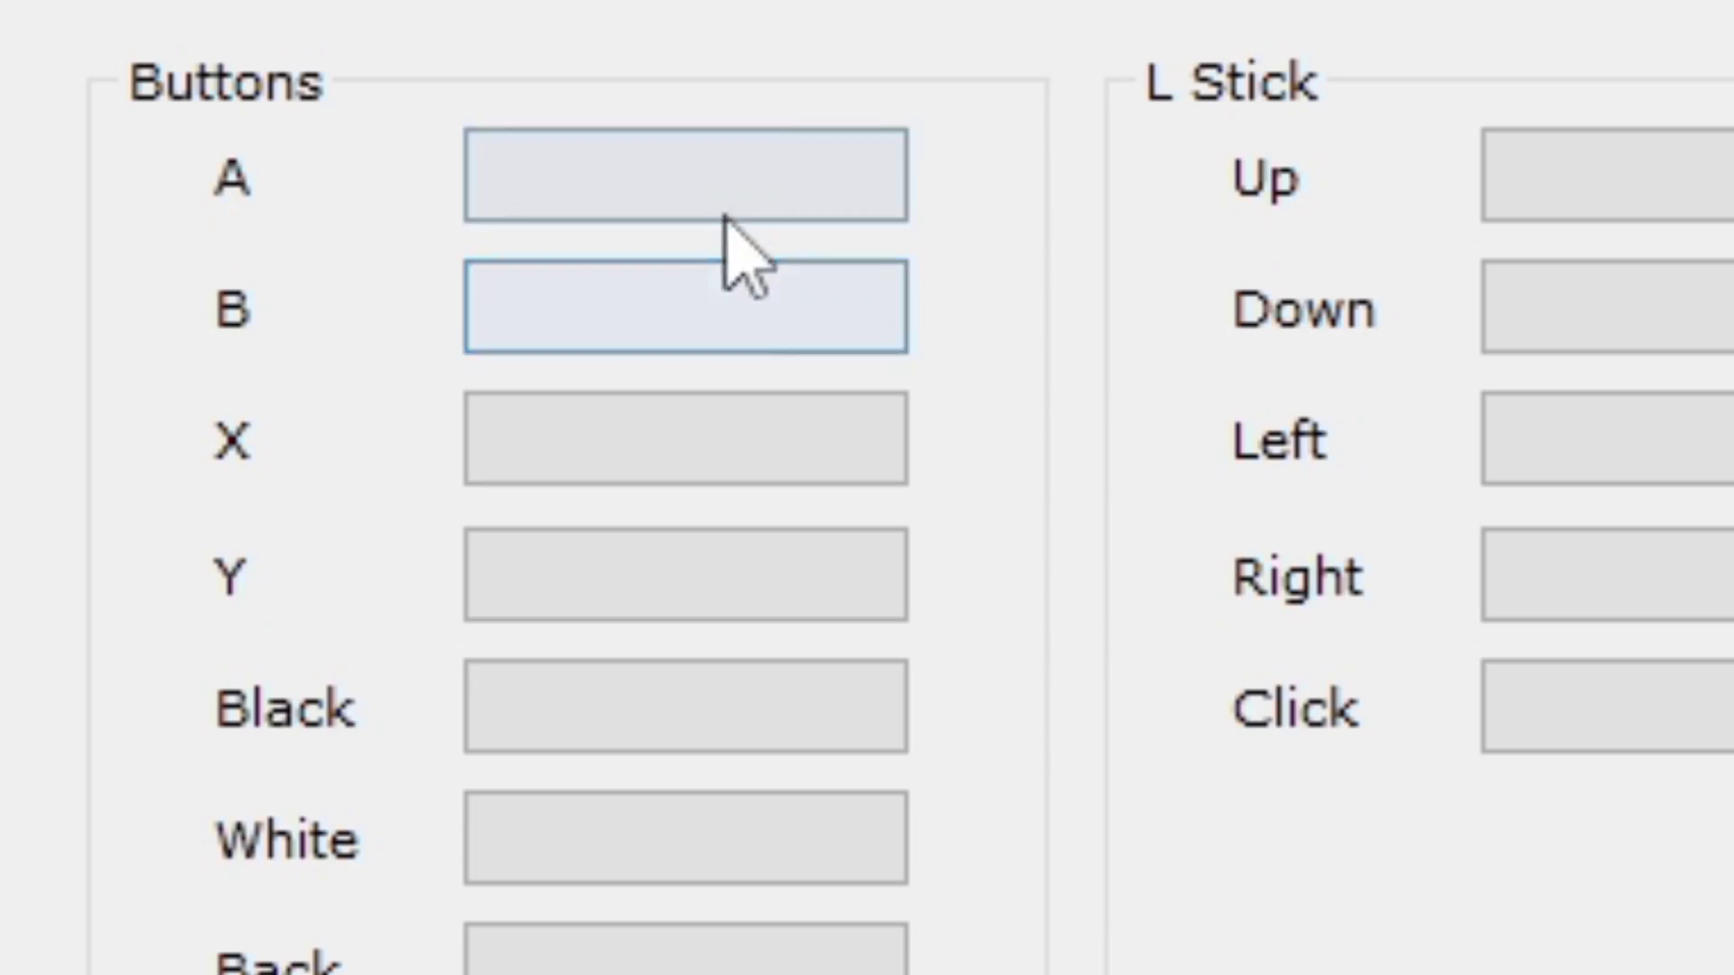
- Try binding the A and B buttons, then save the mapping as profile 'p1'
click(853, 185)
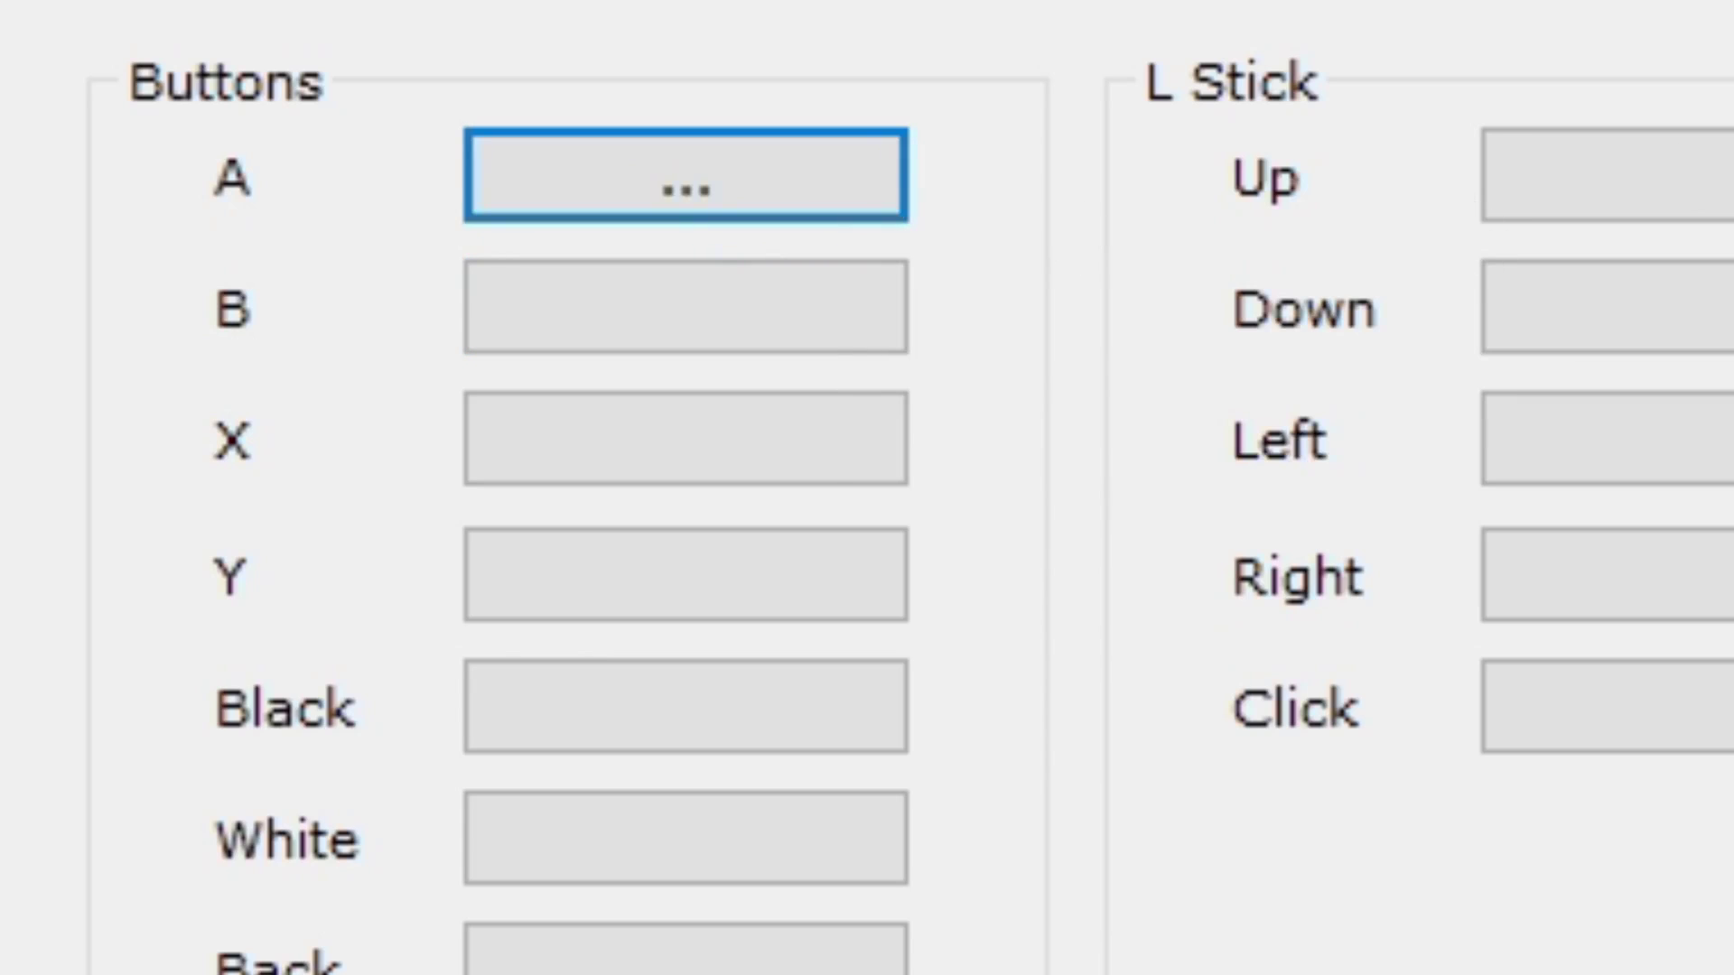
click(799, 331)
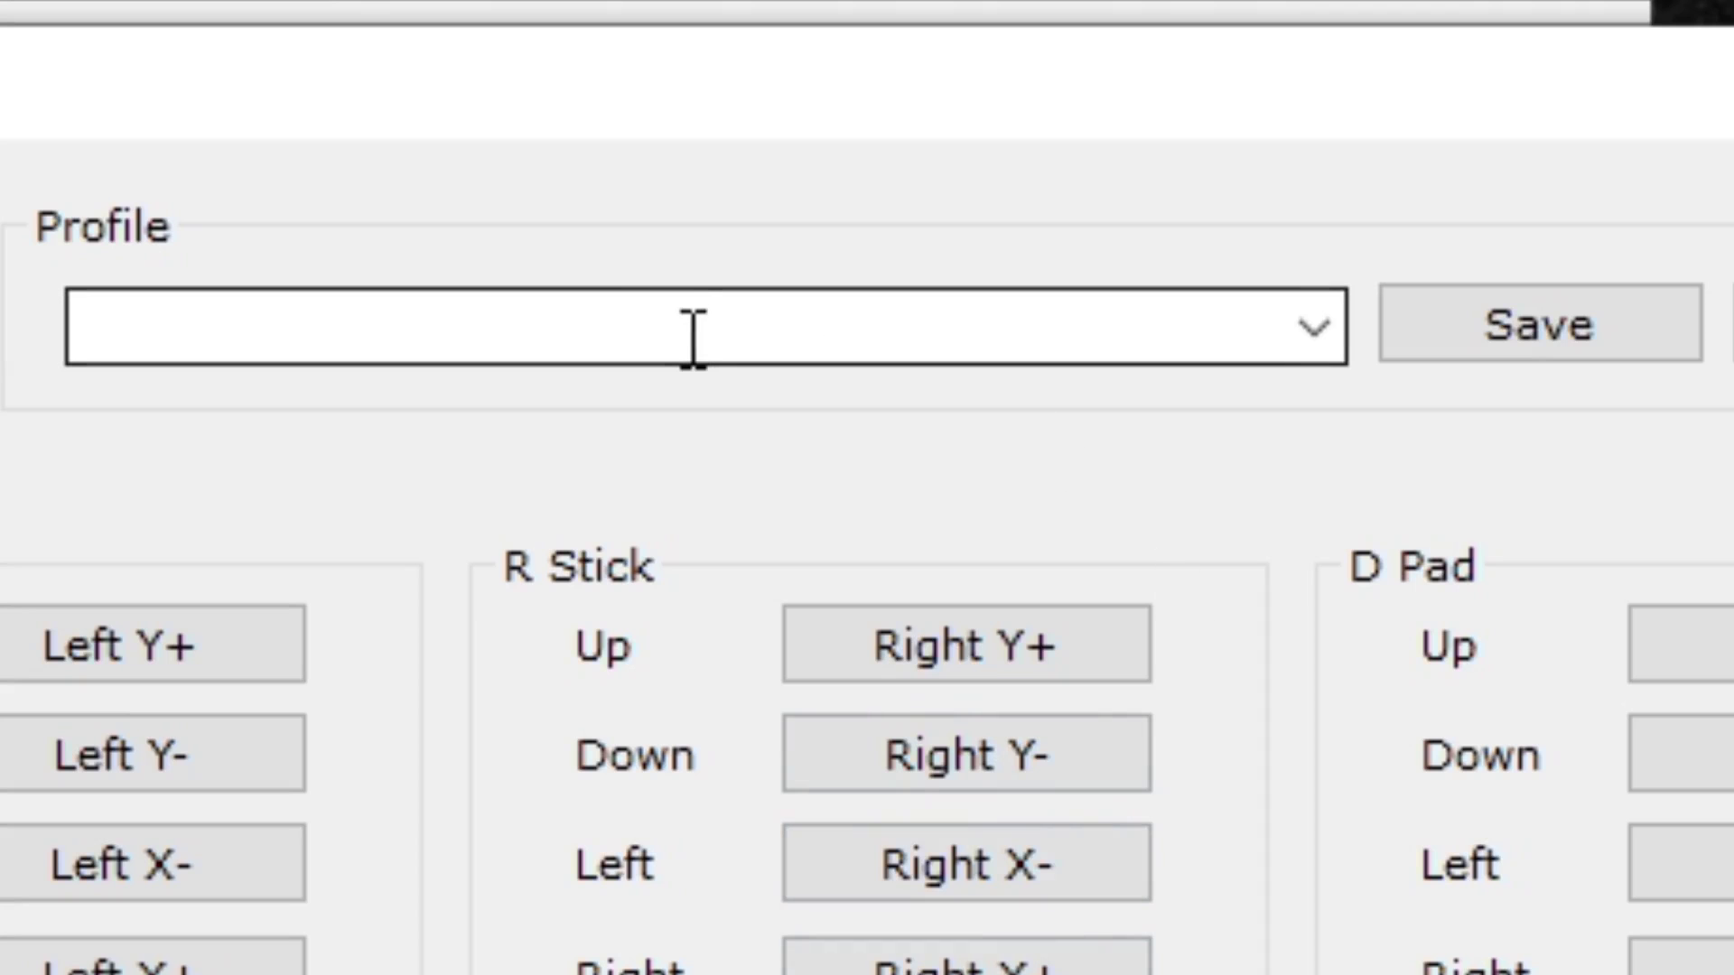
click(693, 337)
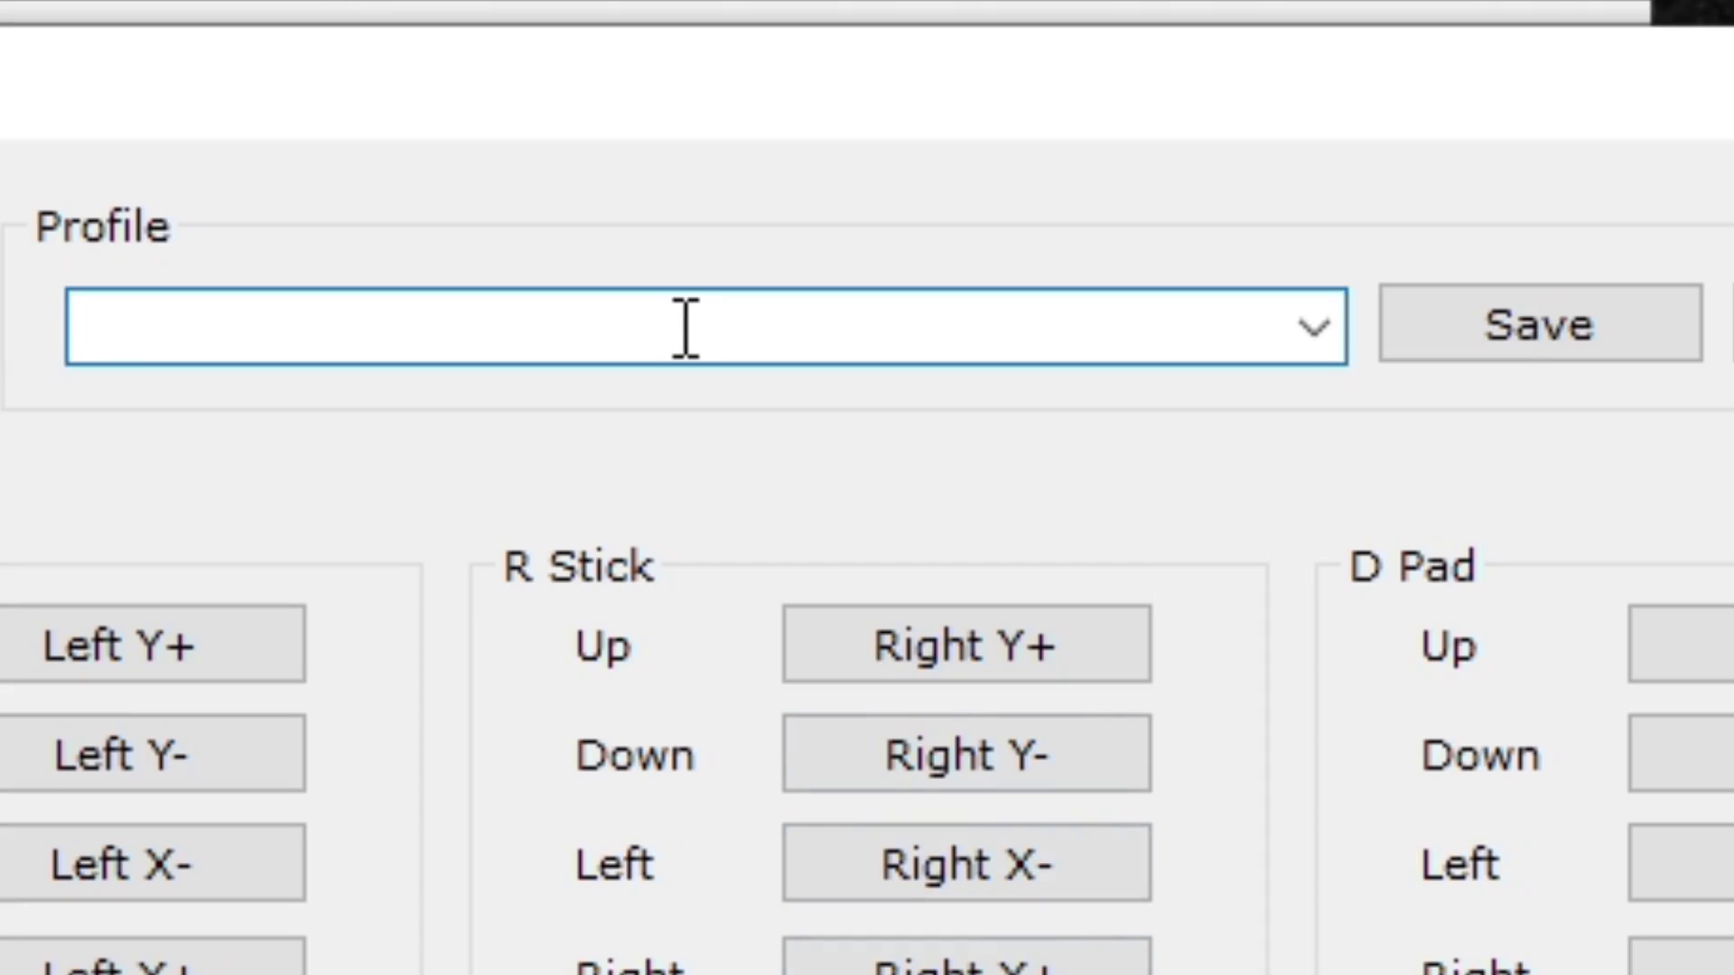
text(p)
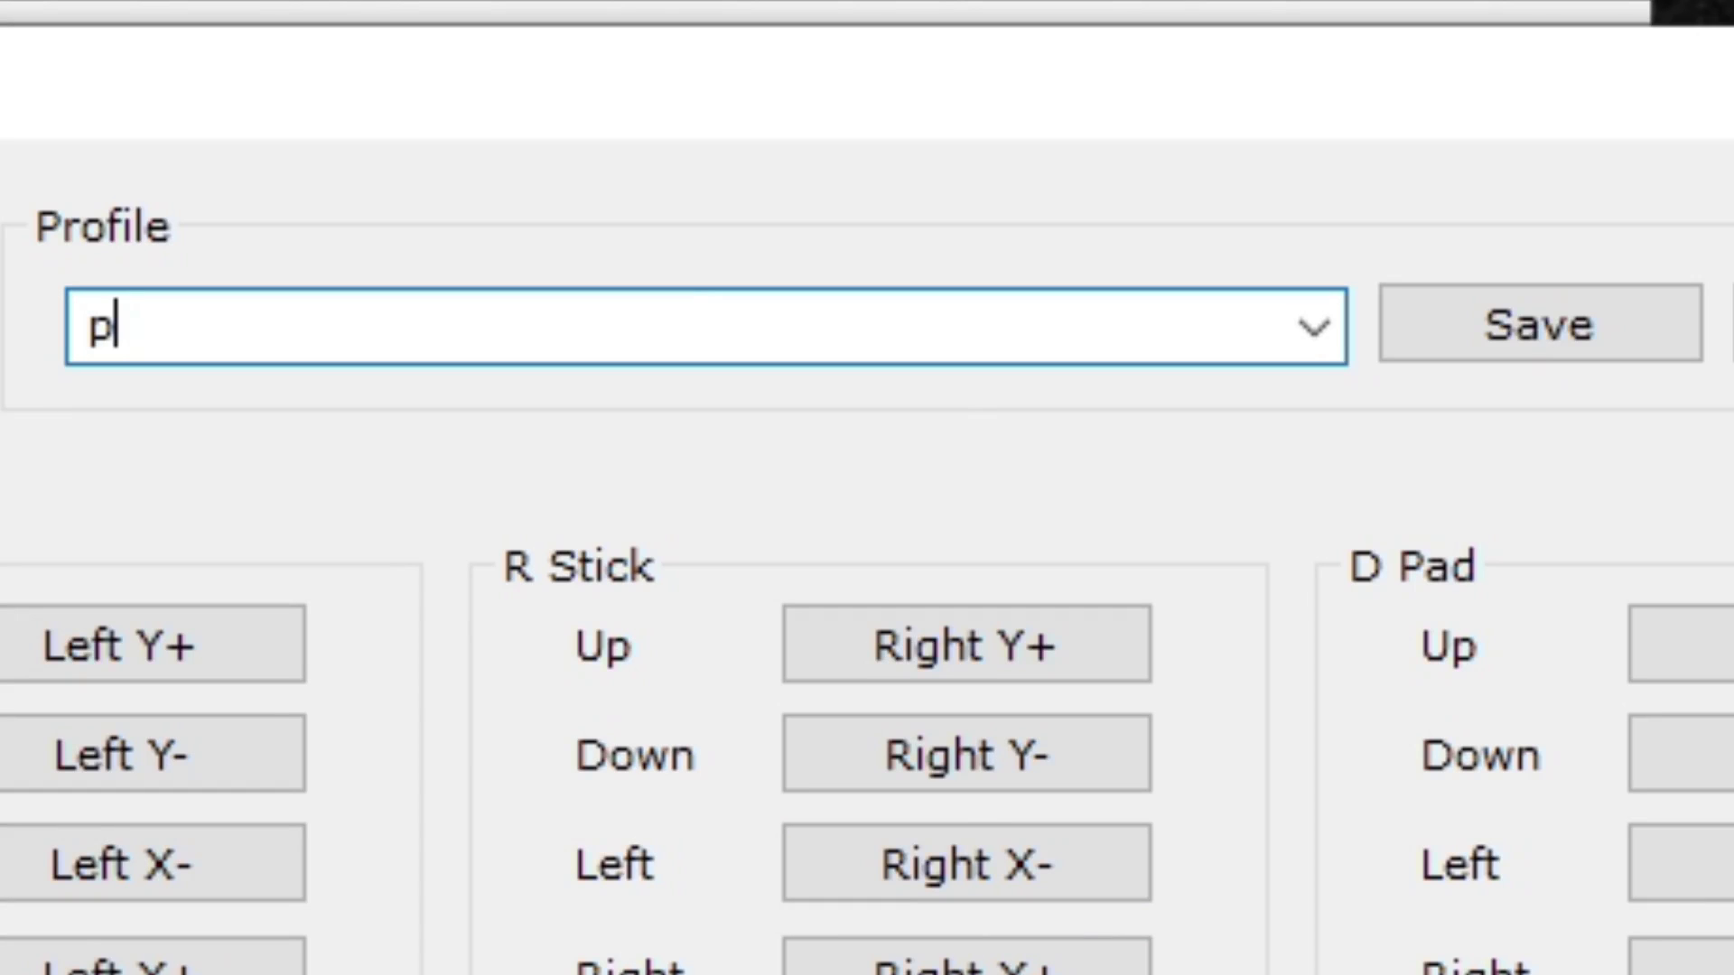
text(1)
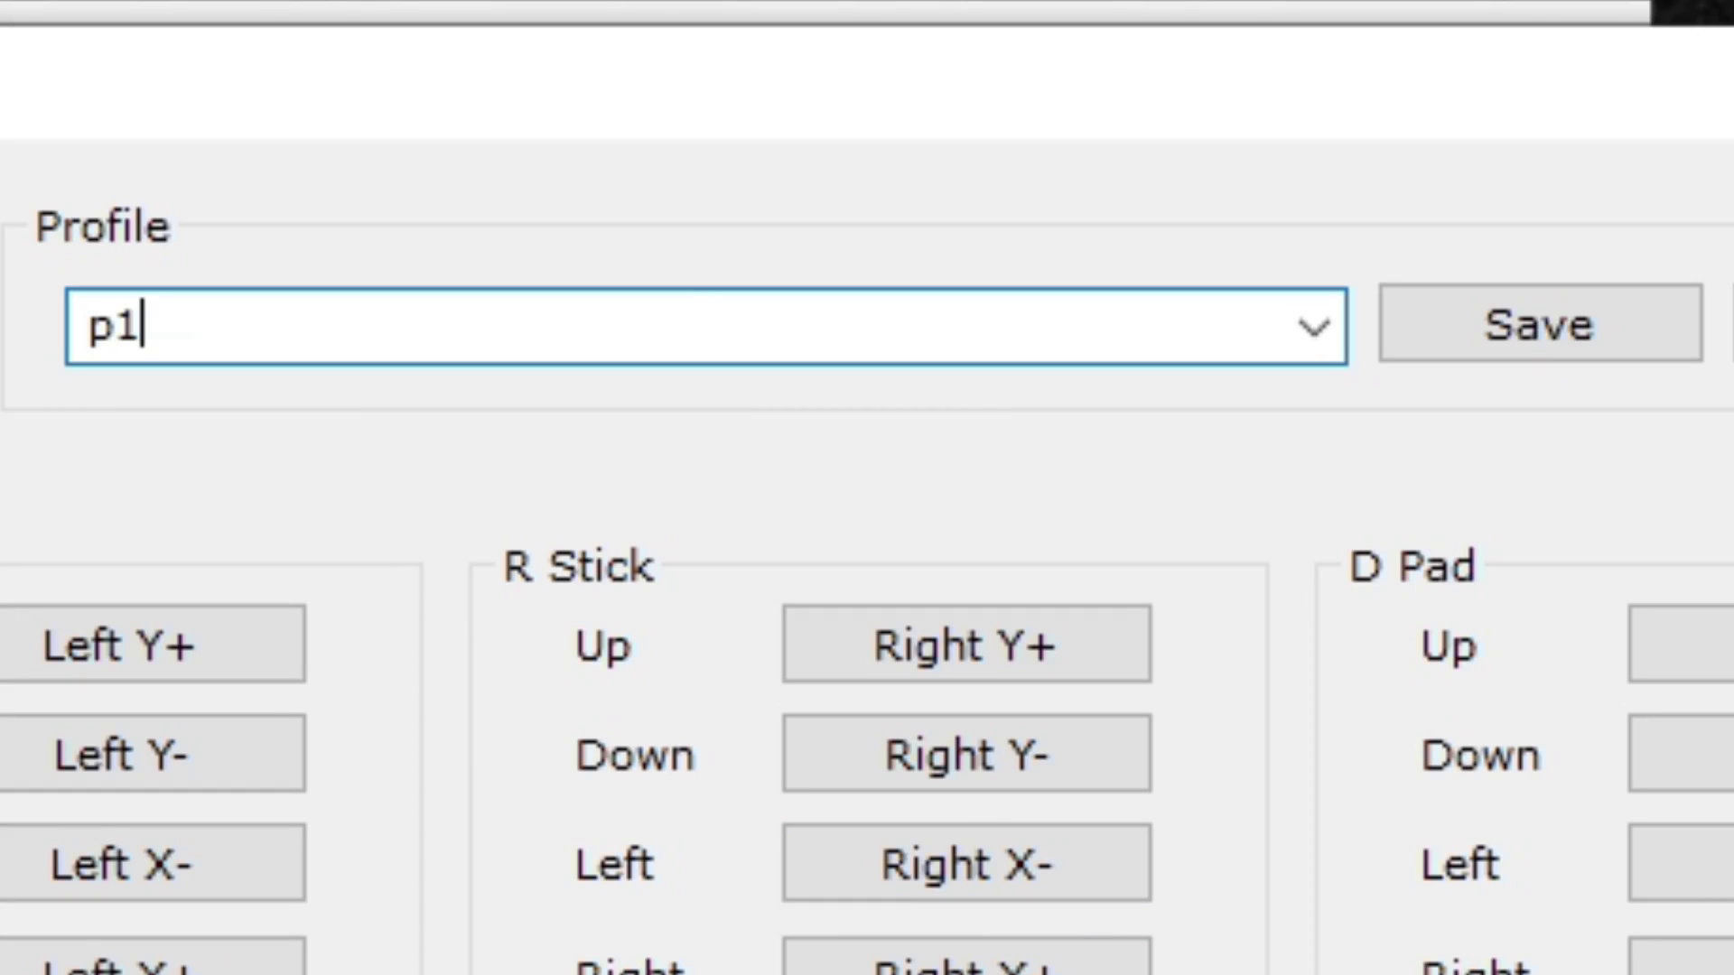
click(1513, 325)
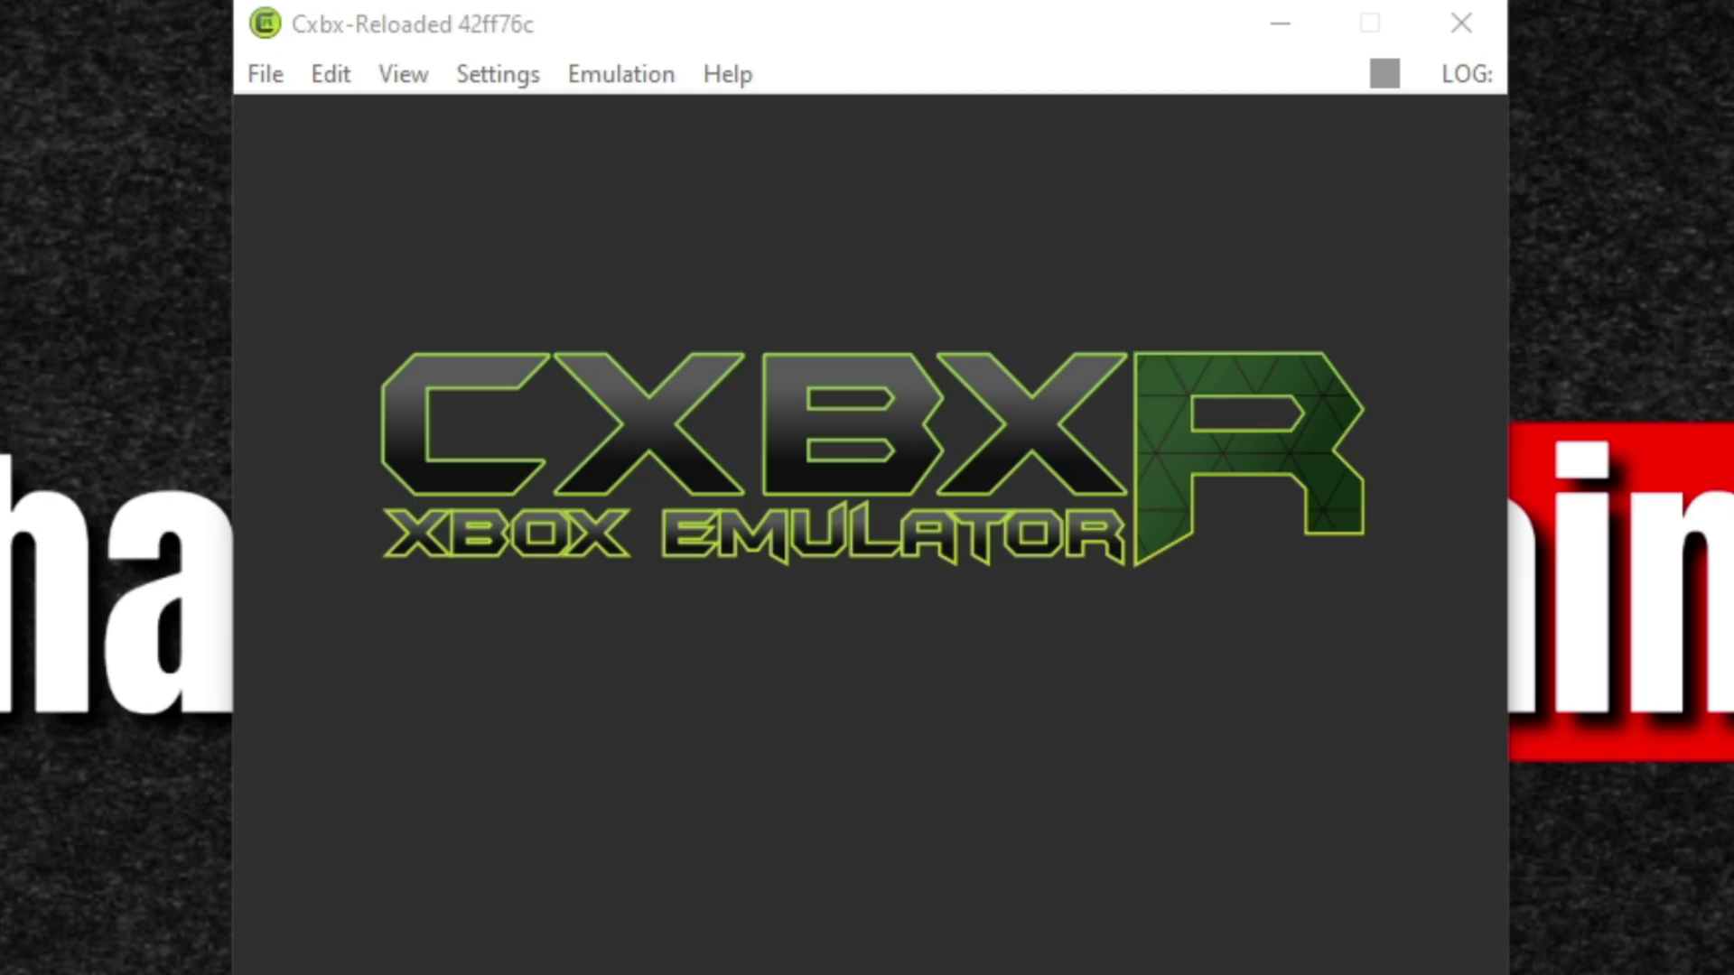
- Open default.xbe from G:\xbox games\Jet Set Radio Future and accept the signature warning
click(266, 73)
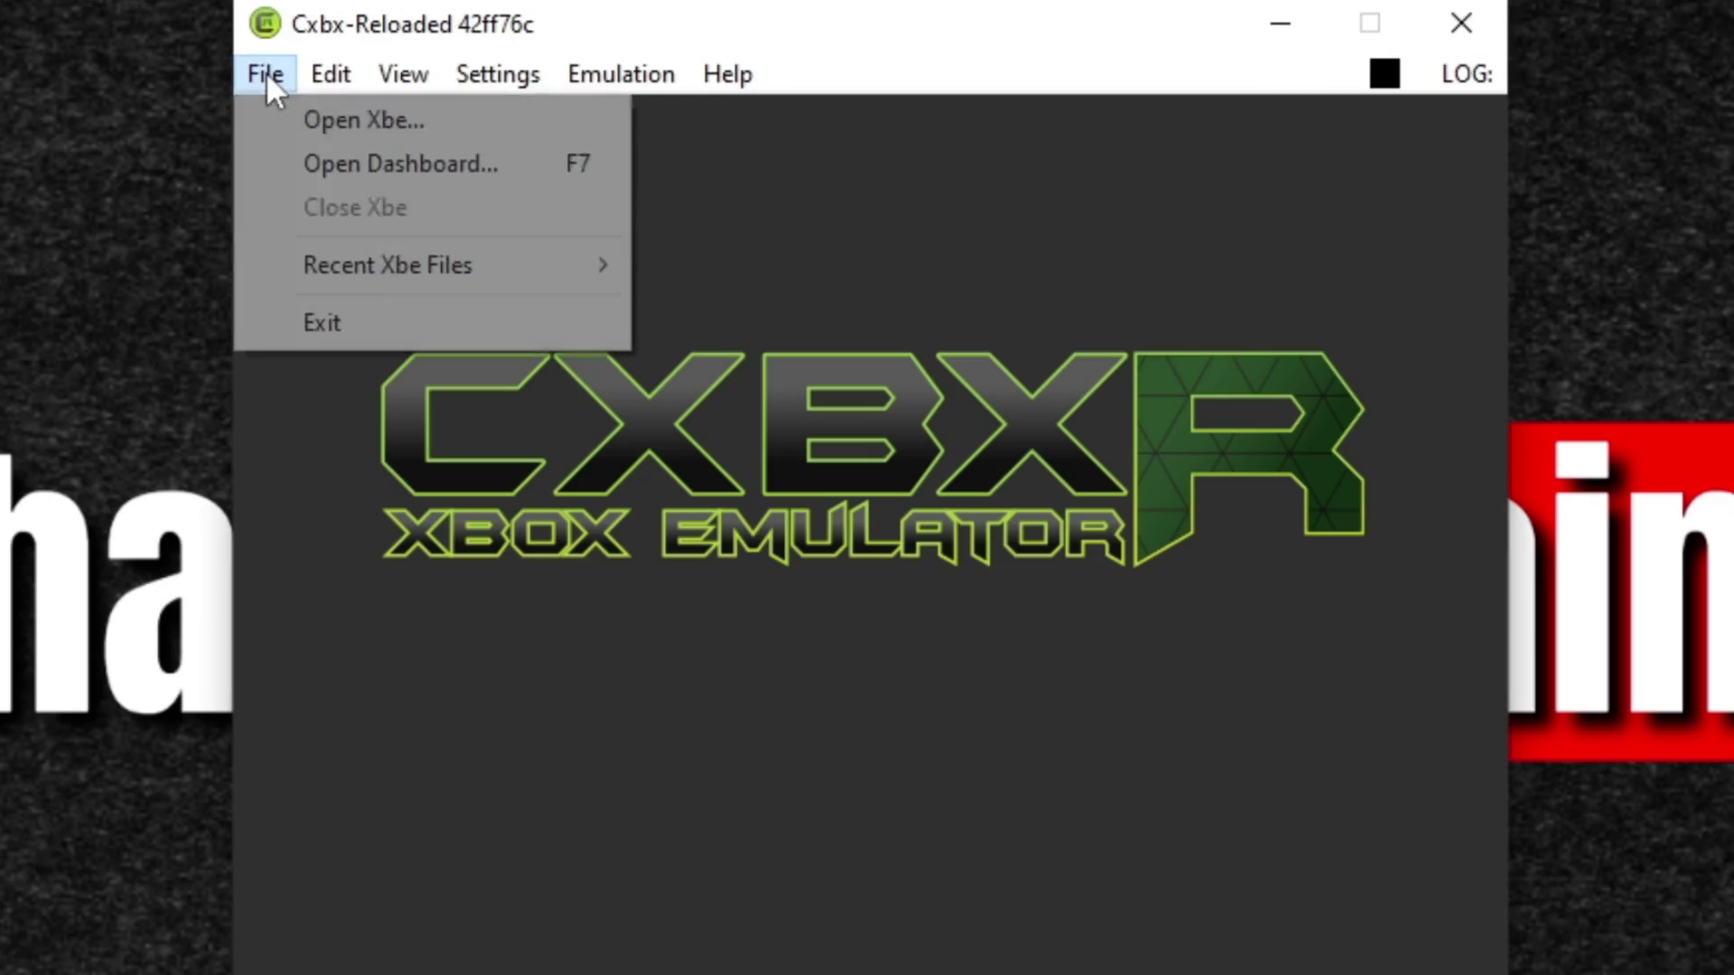
click(279, 127)
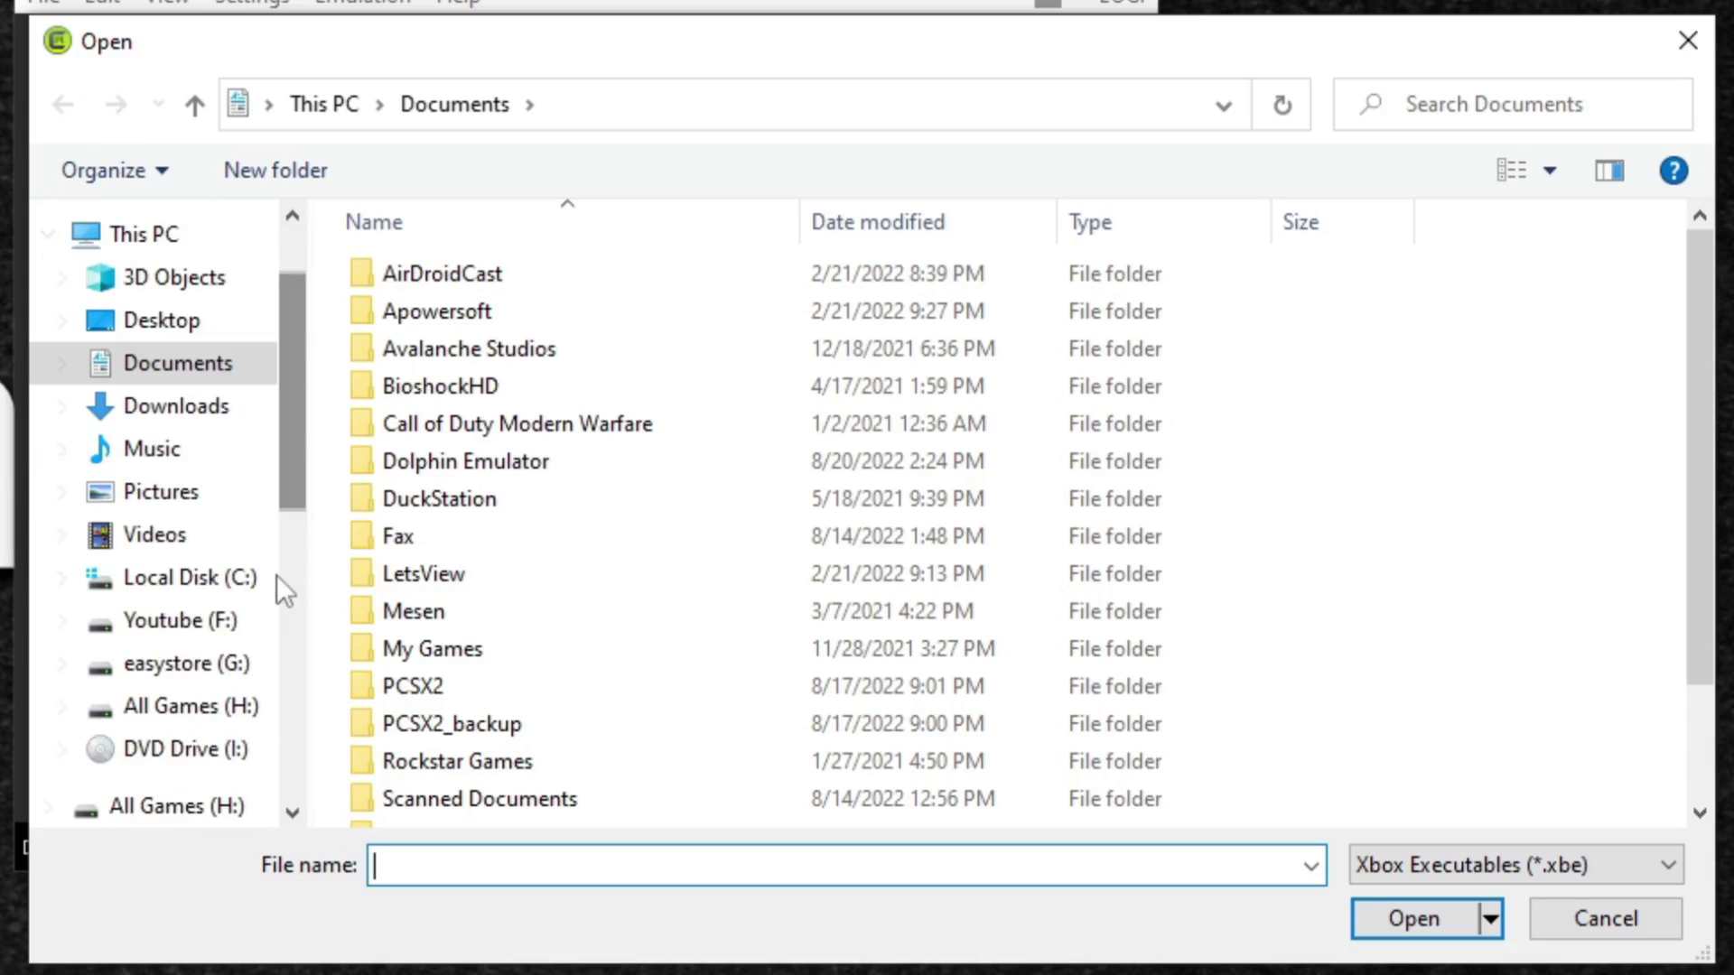
click(242, 665)
scroll(968, 623, down, 5)
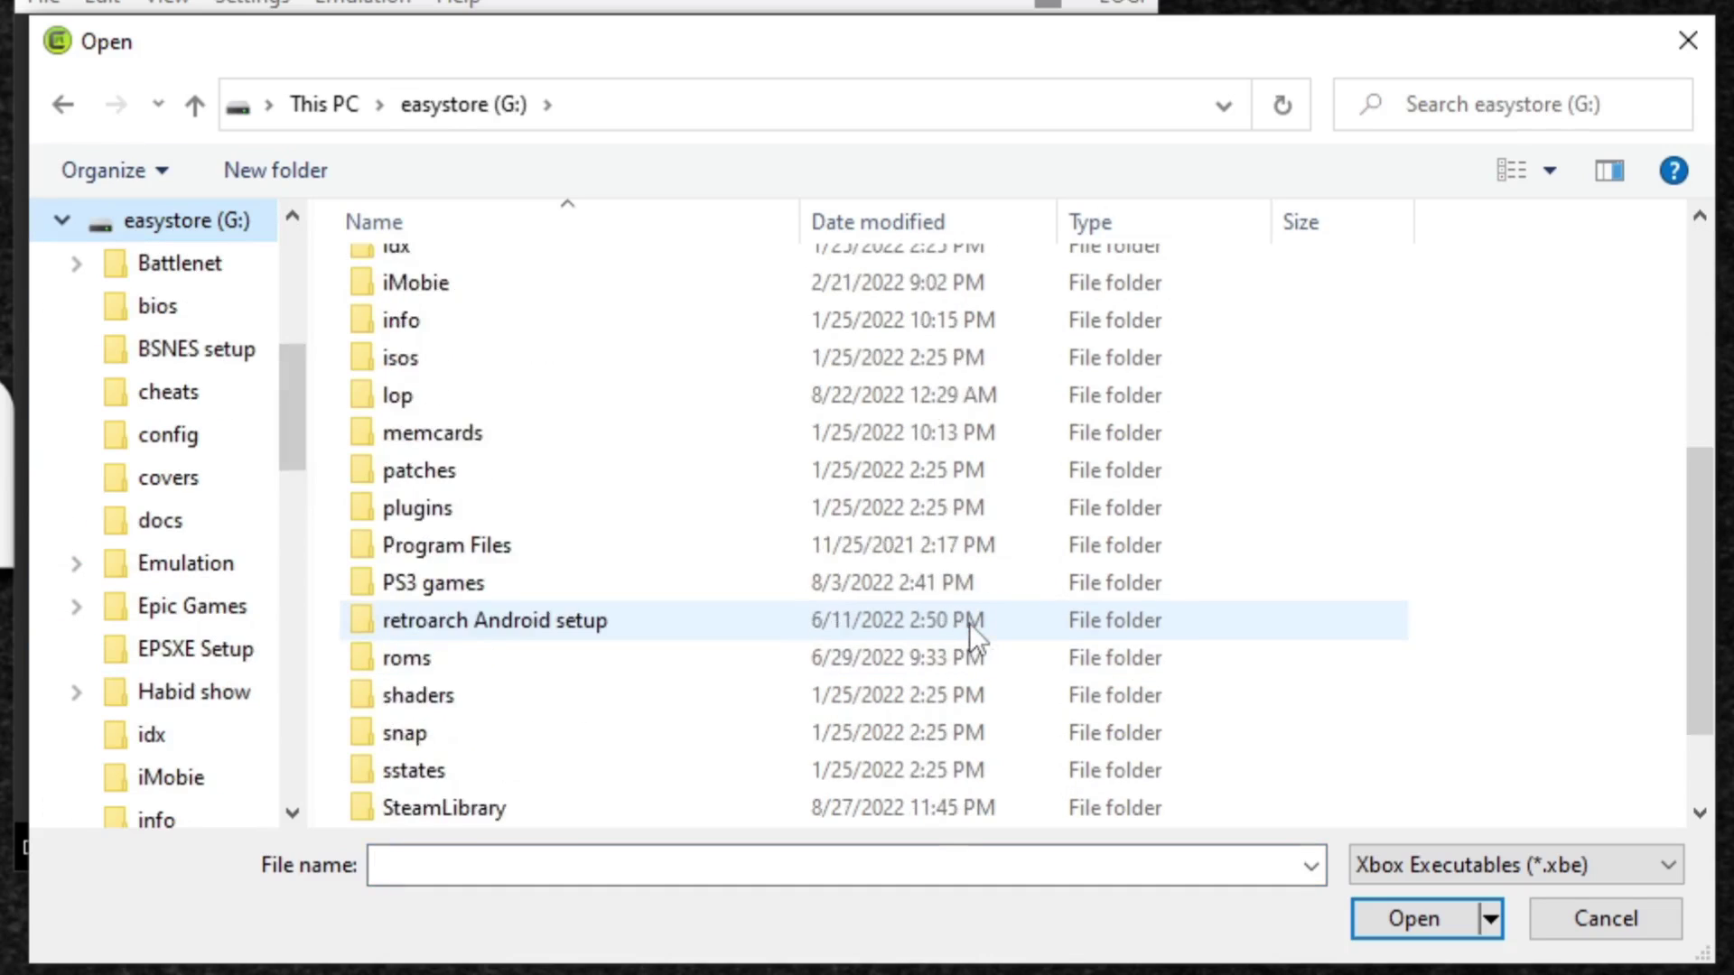
double_click(464, 807)
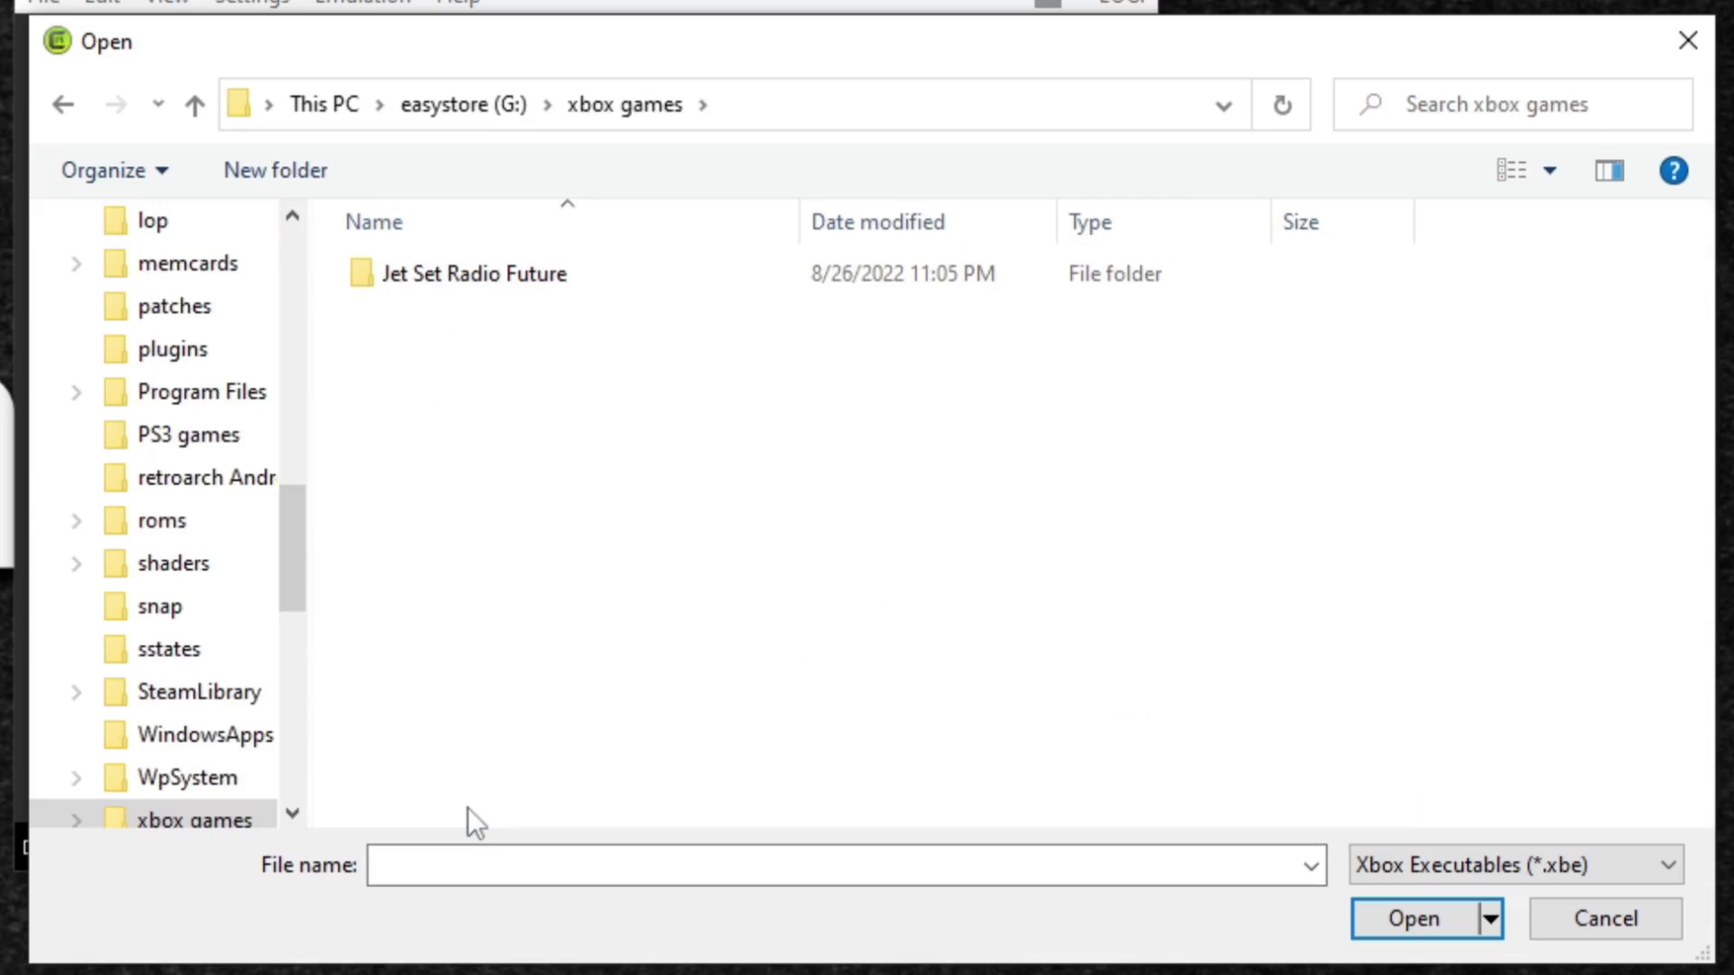
double_click(489, 274)
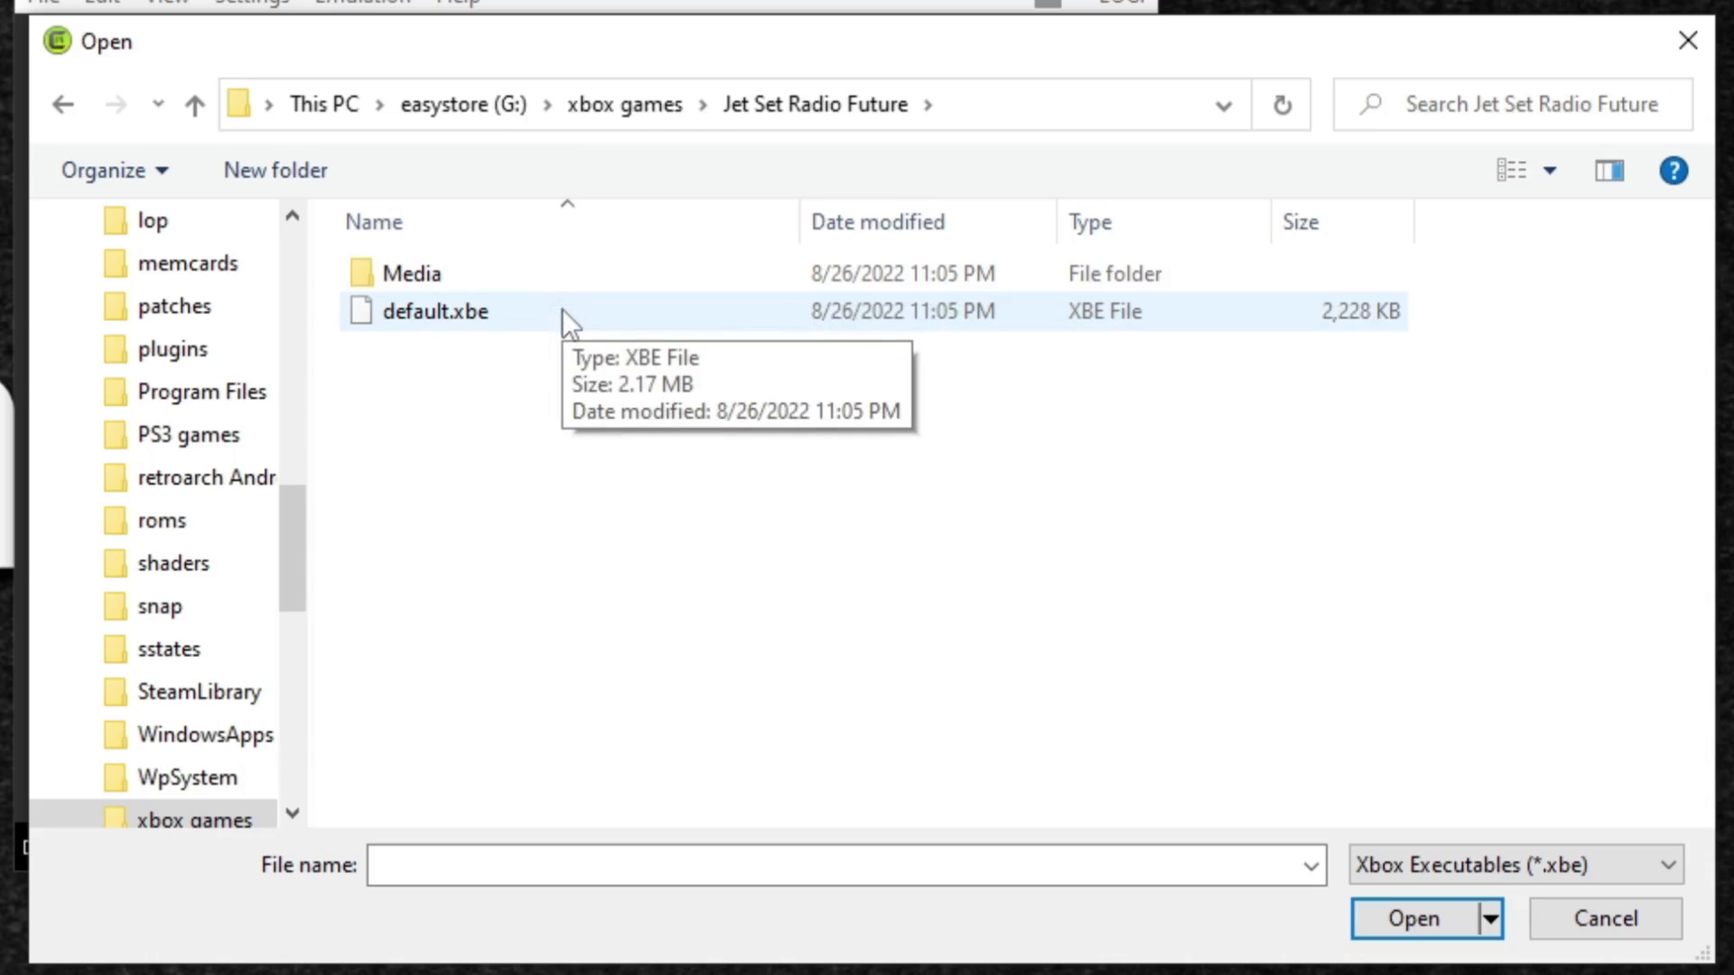
double_click(564, 307)
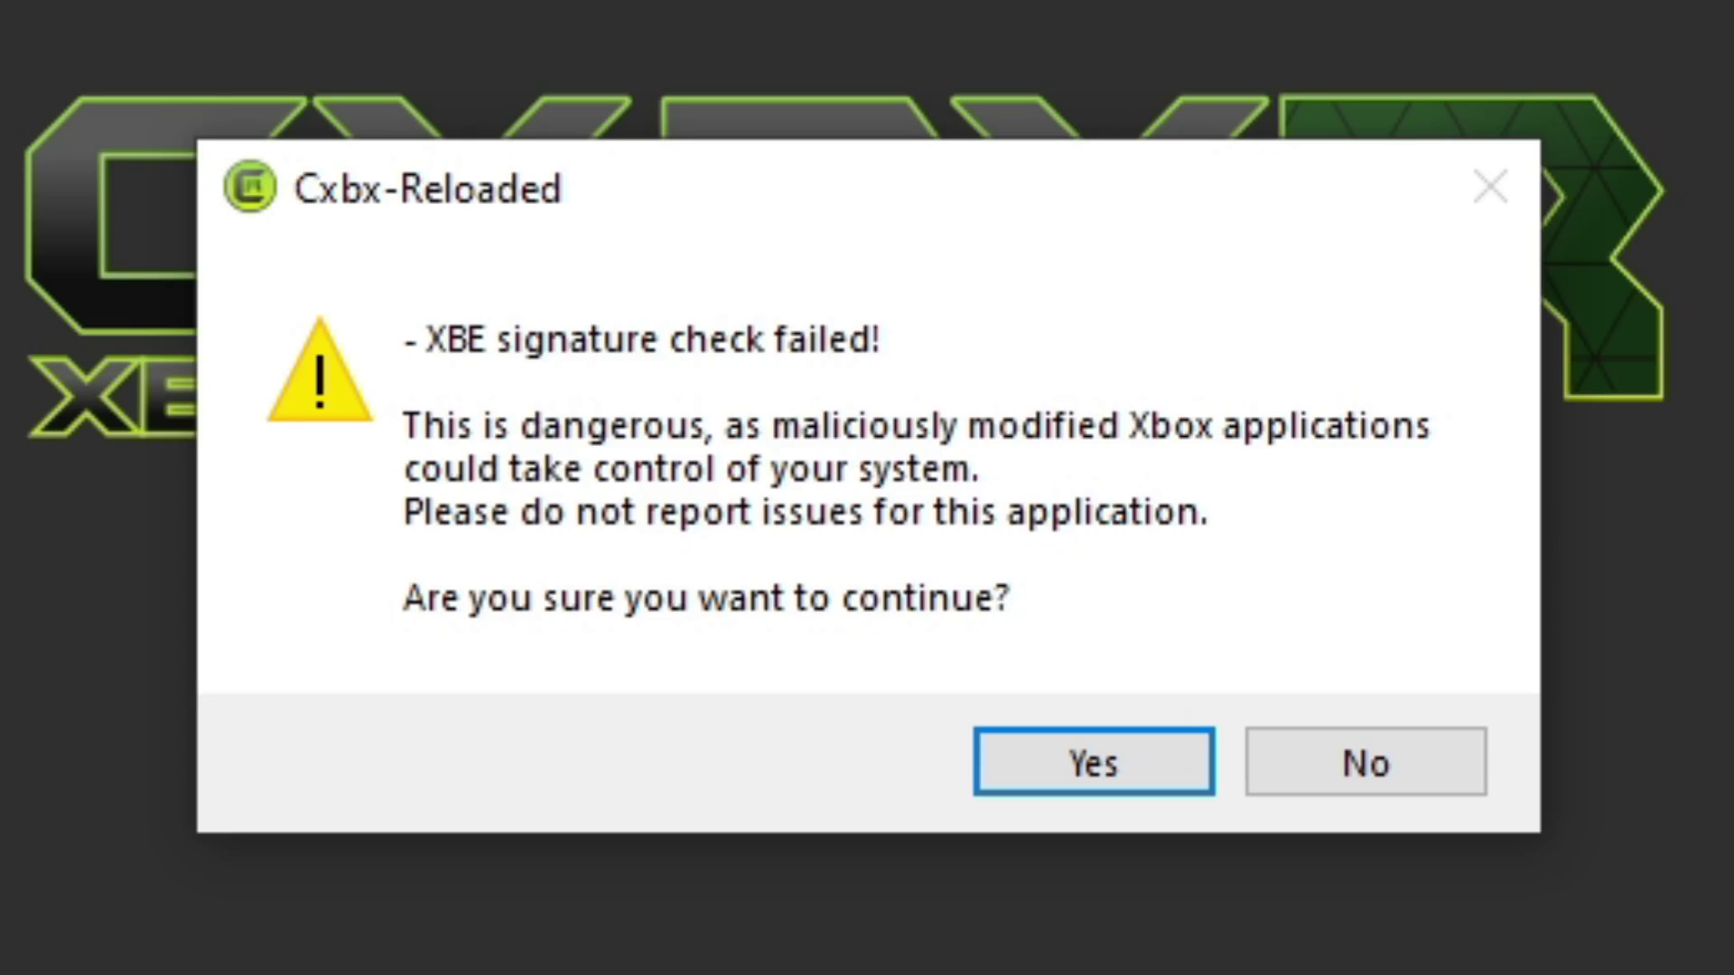
click(1079, 781)
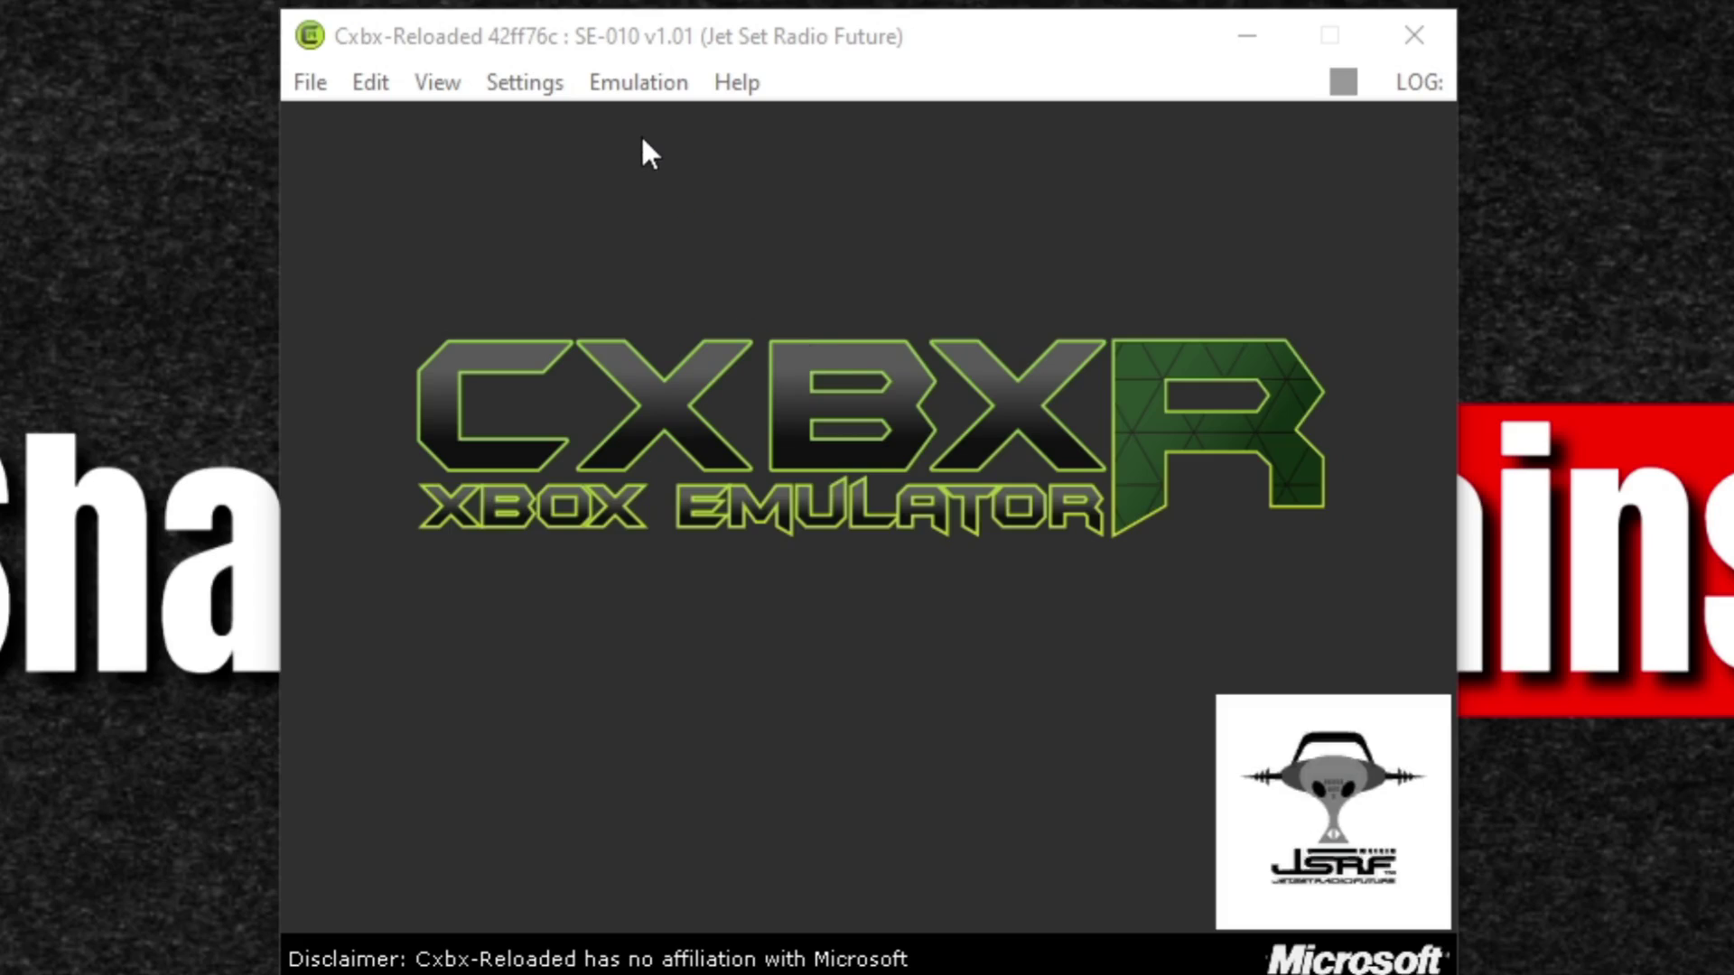
- Start emulating the loaded Jet Set Radio Future from the Emulation menu
click(636, 95)
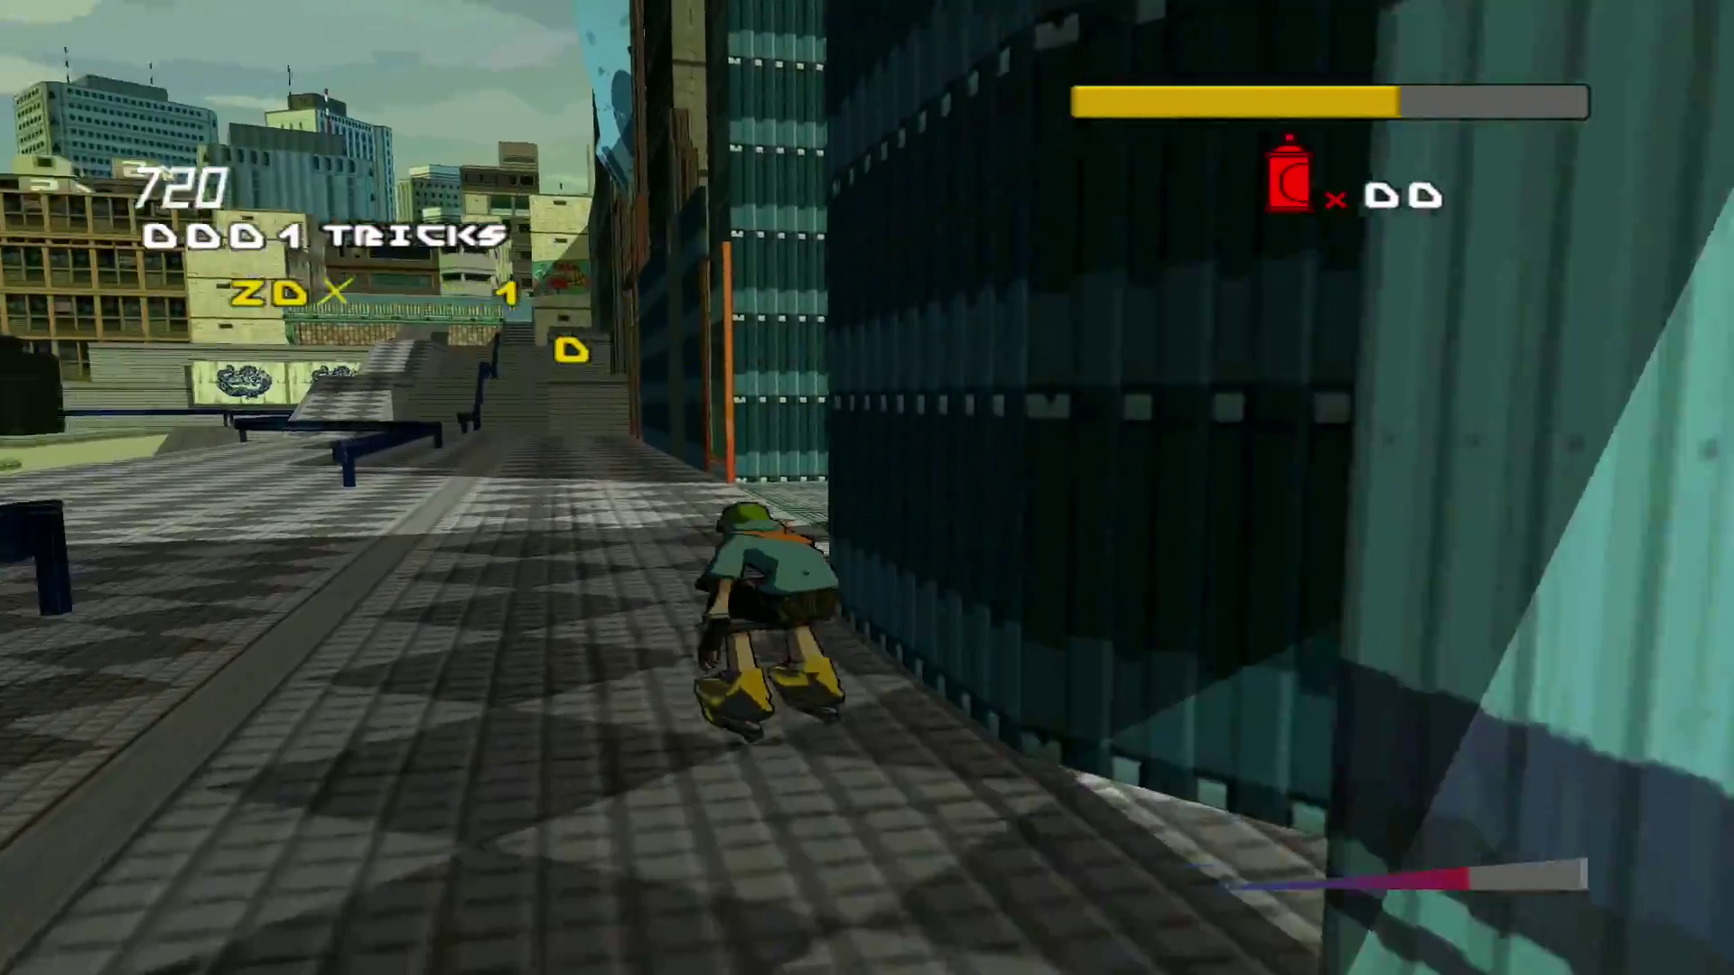
- Steer the skater left and jump onto the blue rail to grind it
key(Left)
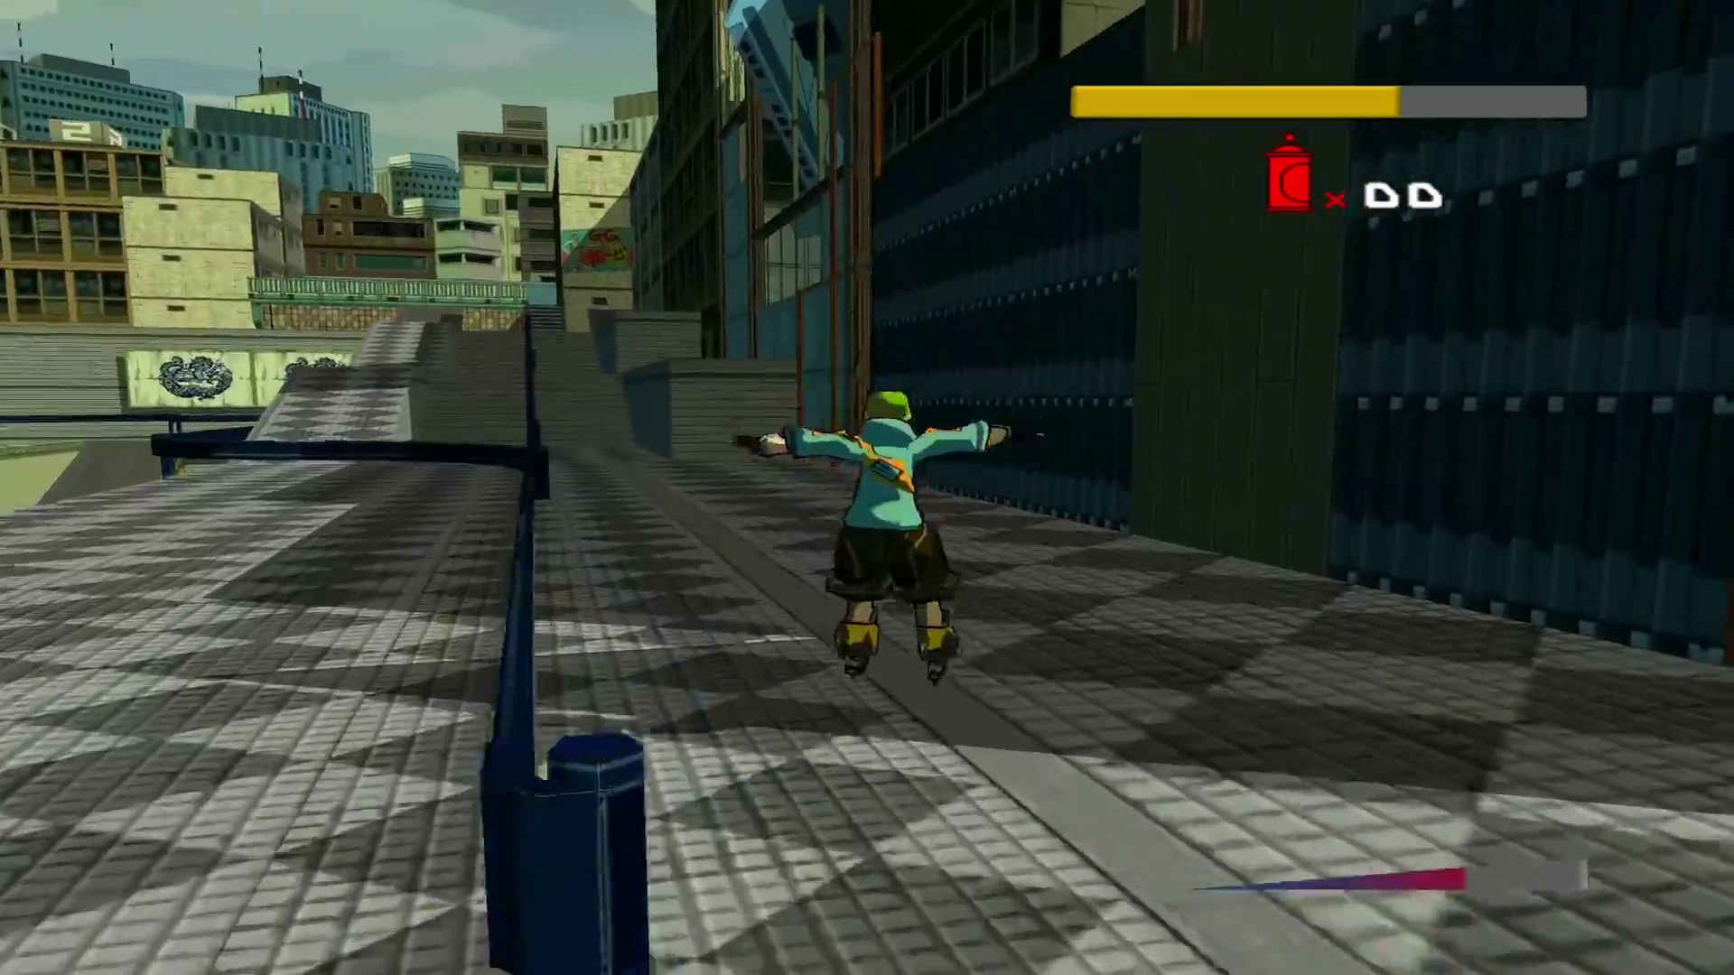
key(space)
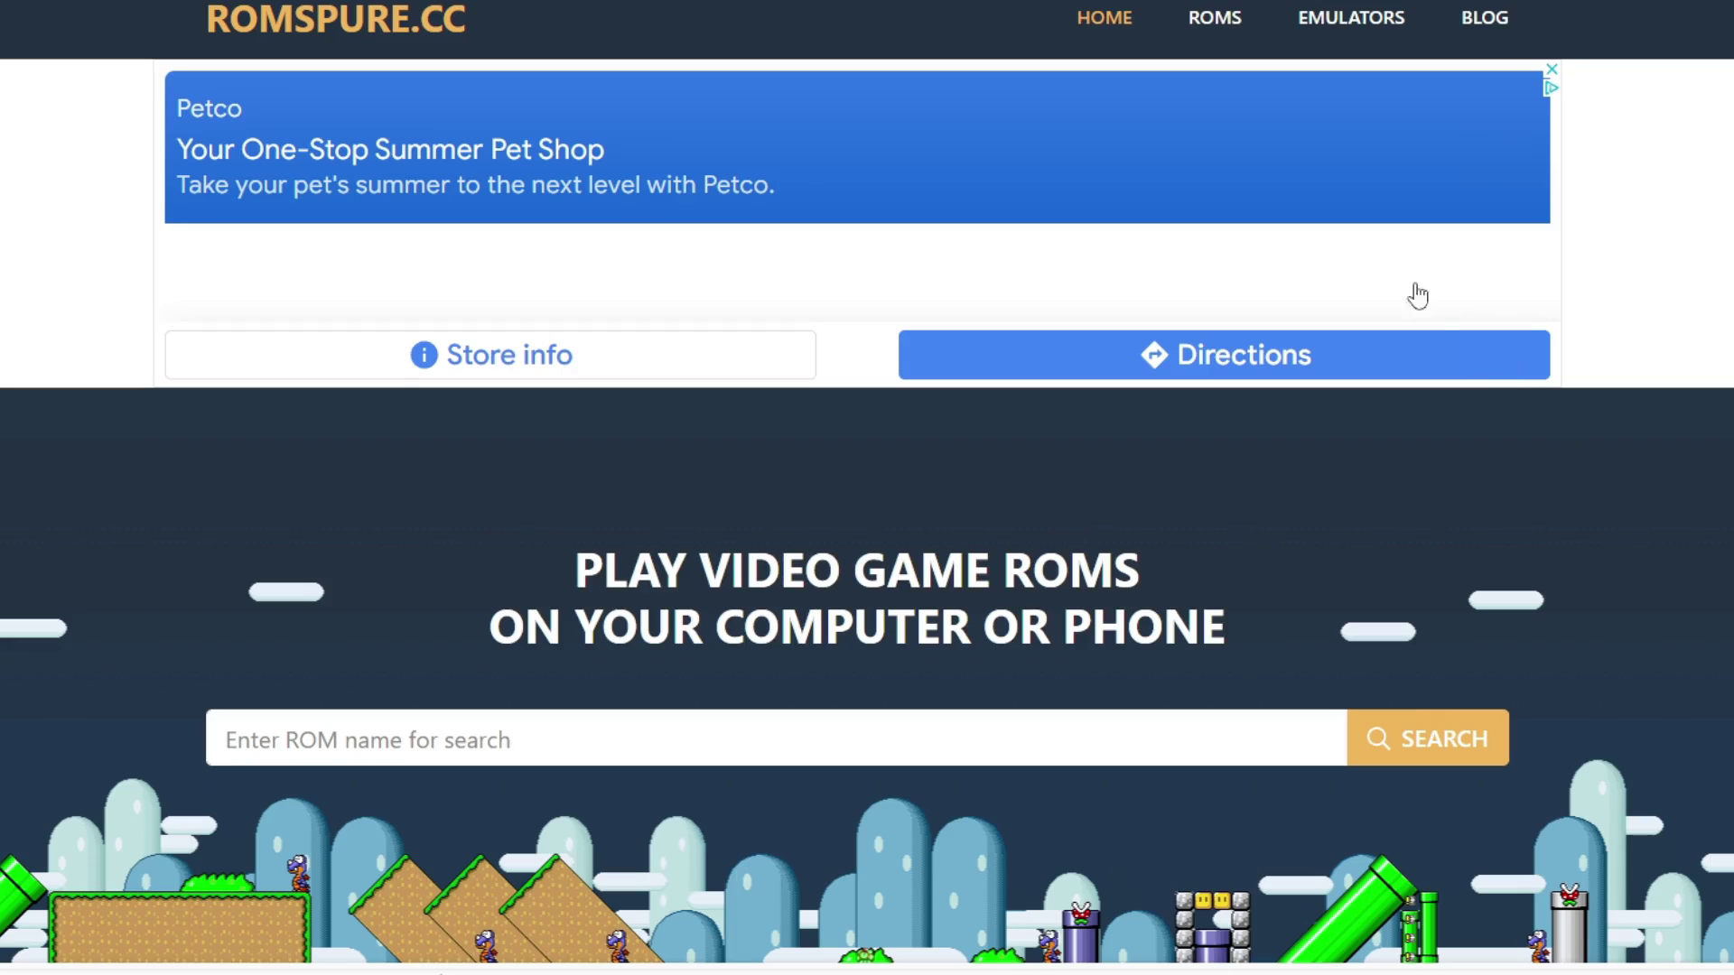
- Go from RomsPure's ROMS console list to Microsoft Xbox and browse its page 2
click(1219, 18)
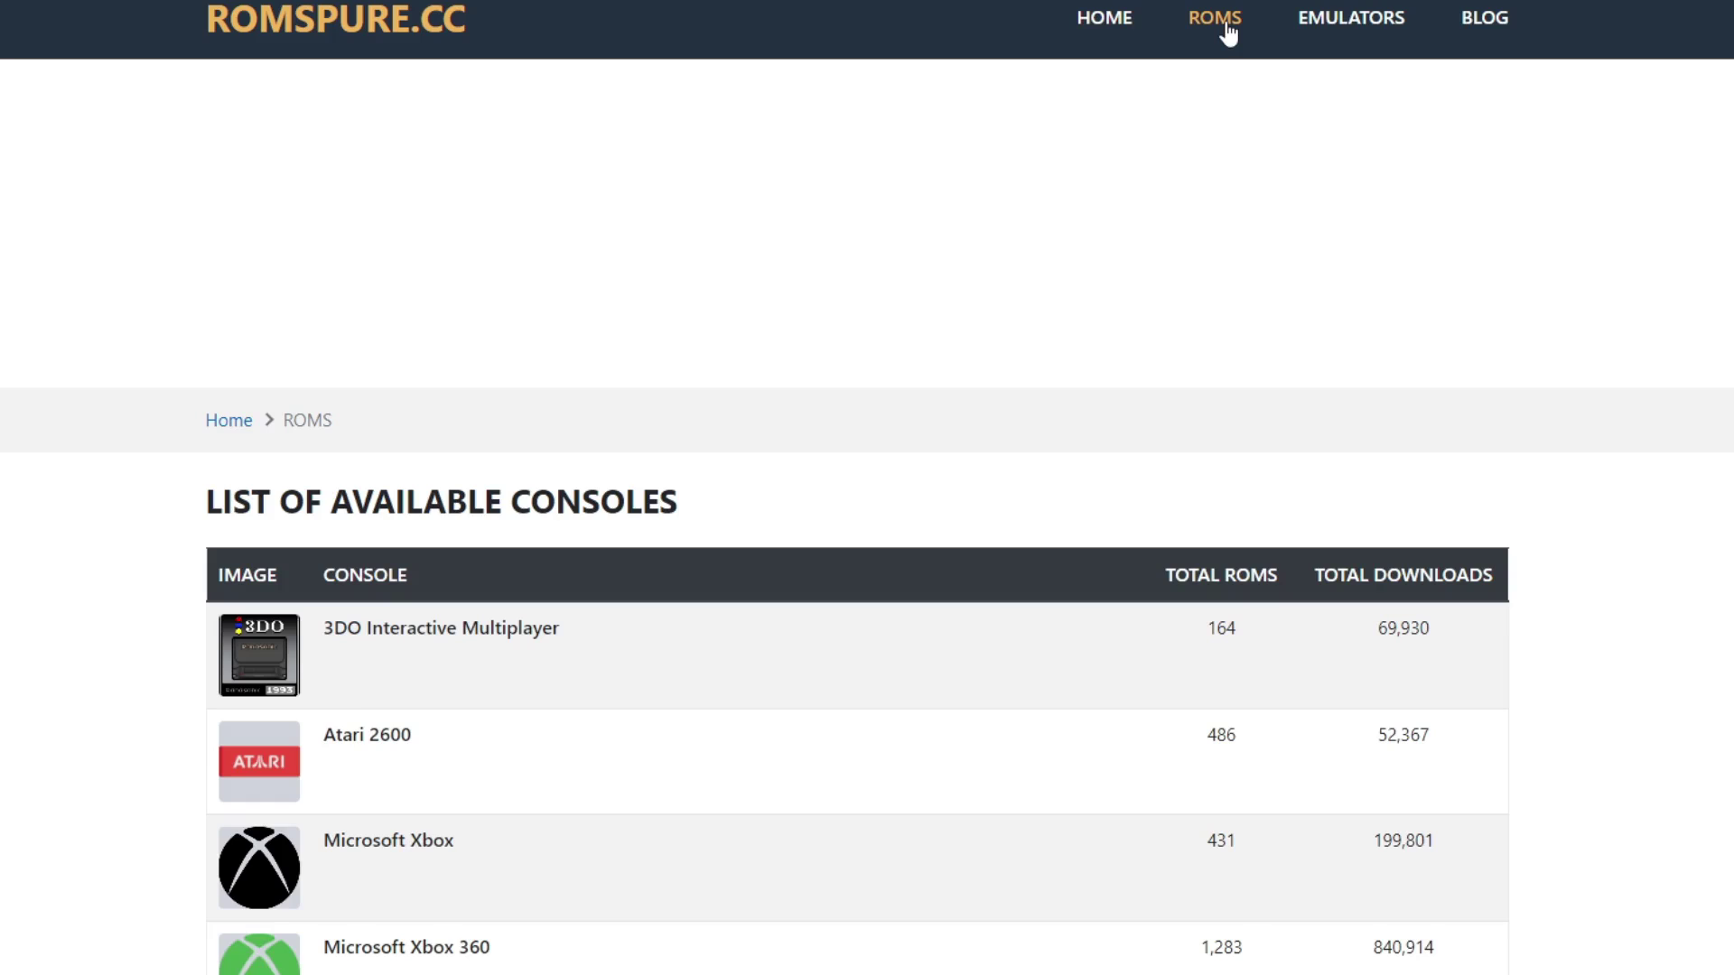
scroll(1185, 163, down, 5)
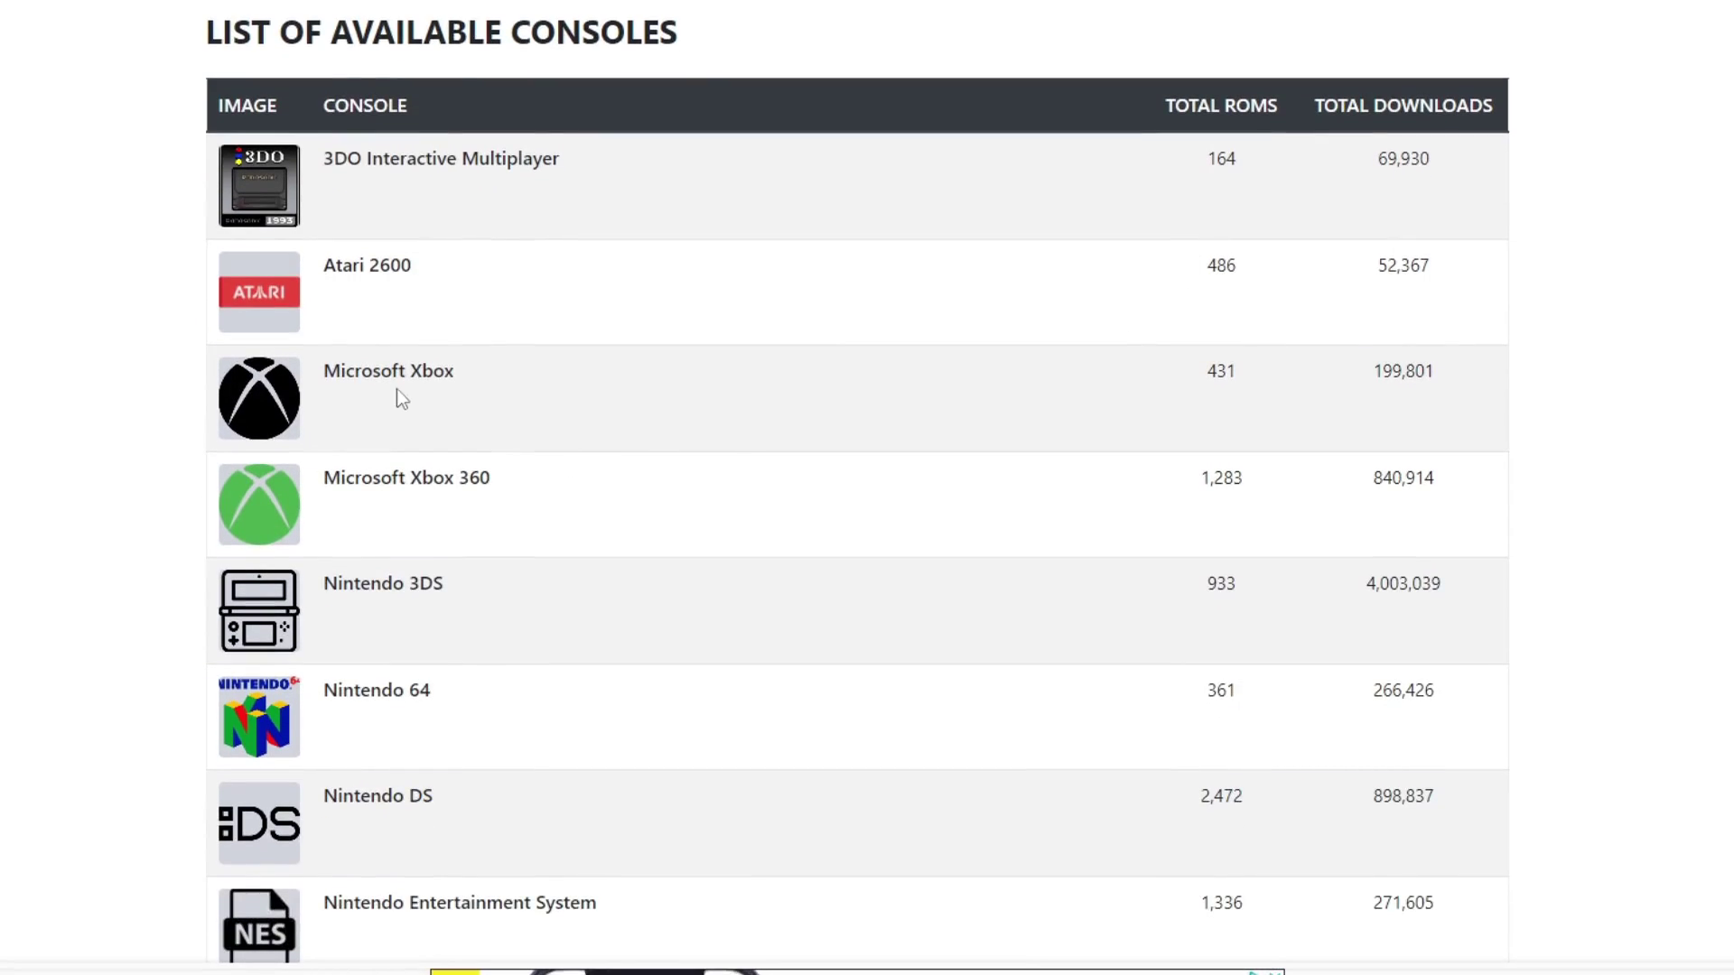
click(400, 386)
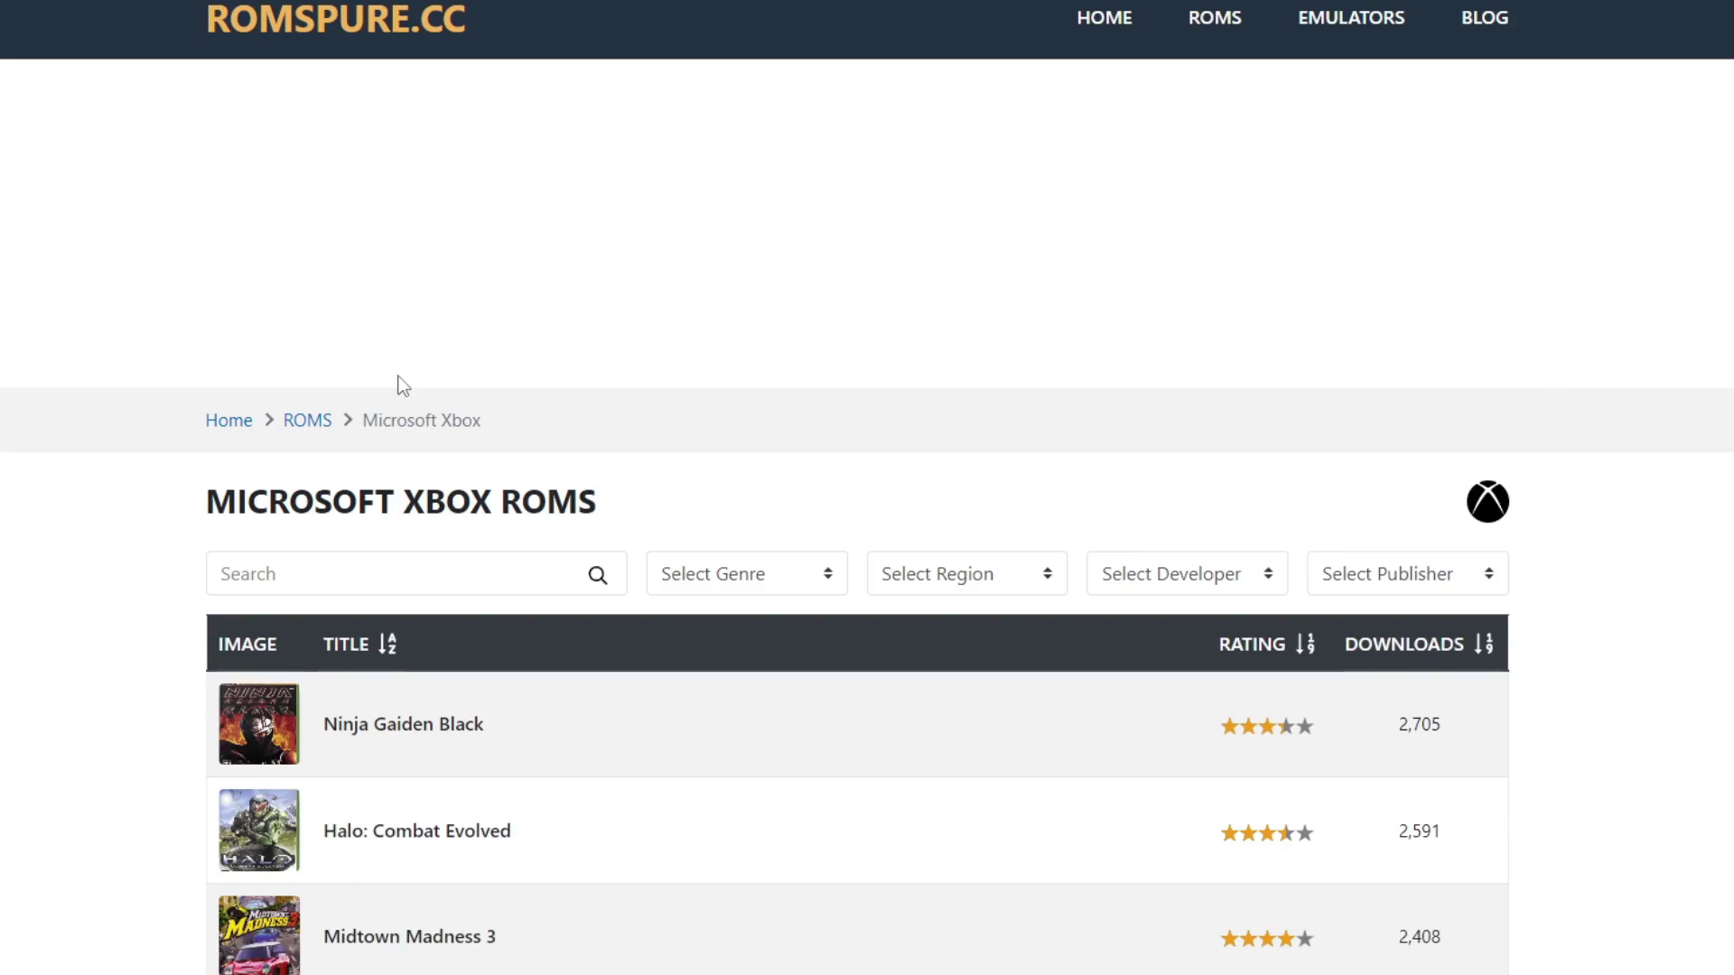
scroll(403, 383, down, 8)
scroll(858, 487, down, 15)
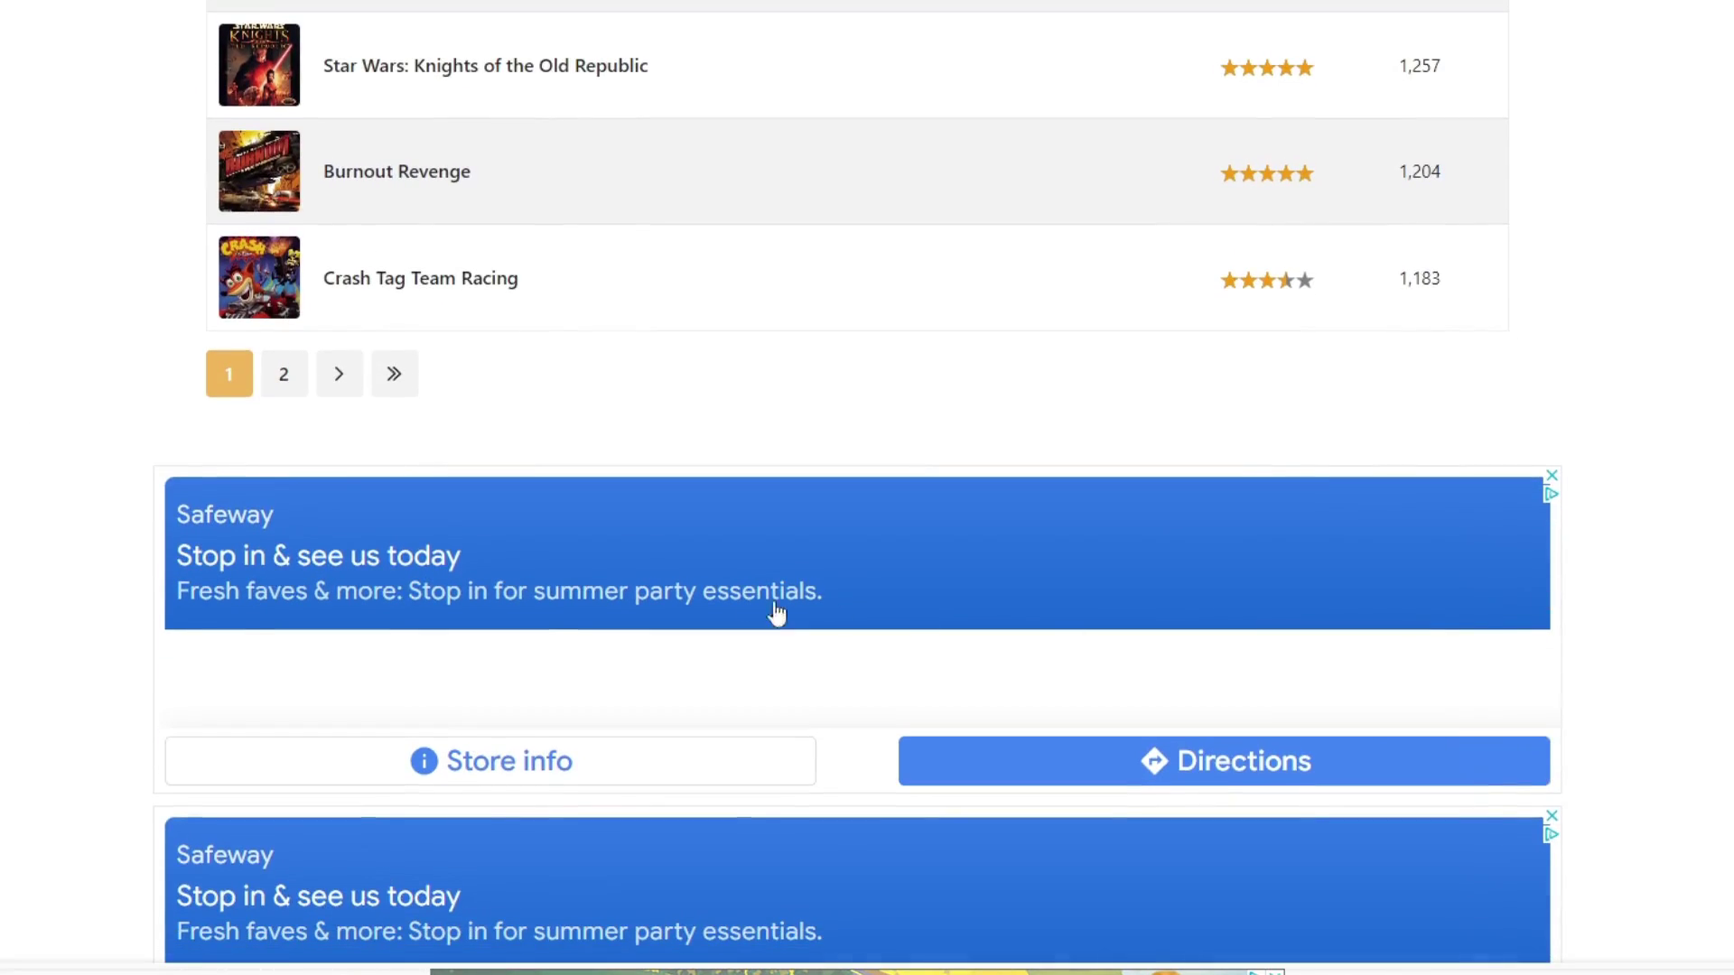
click(284, 371)
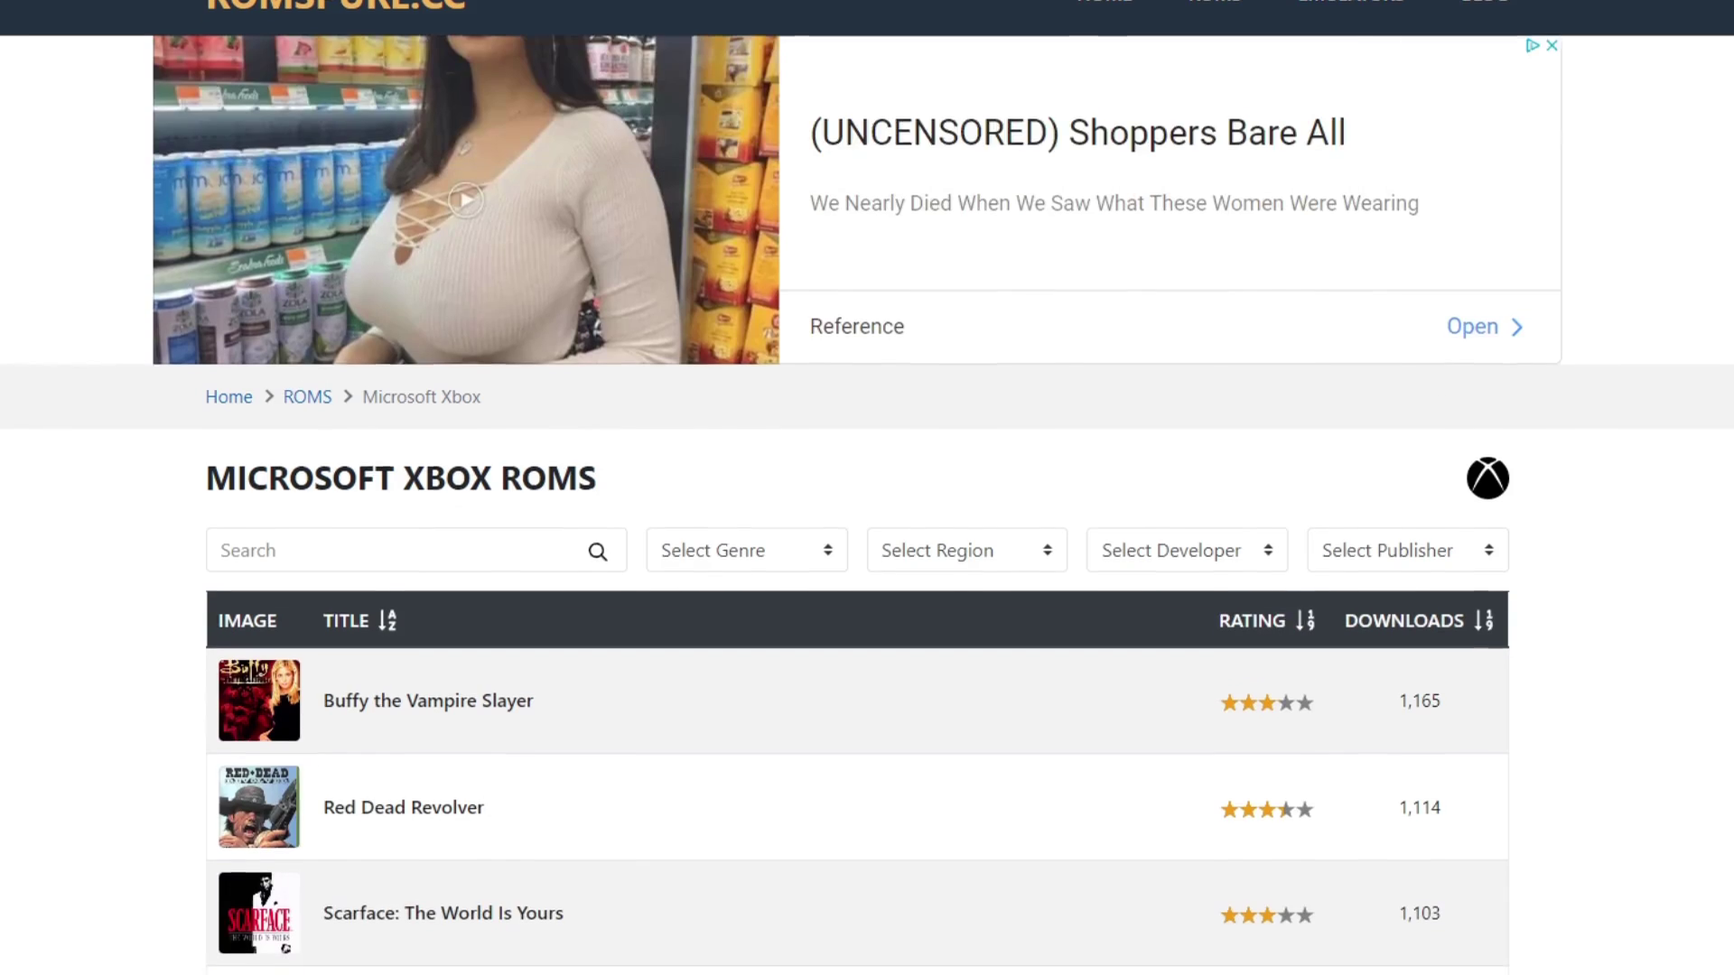
scroll(859, 487, down, 10)
scroll(858, 488, down, 11)
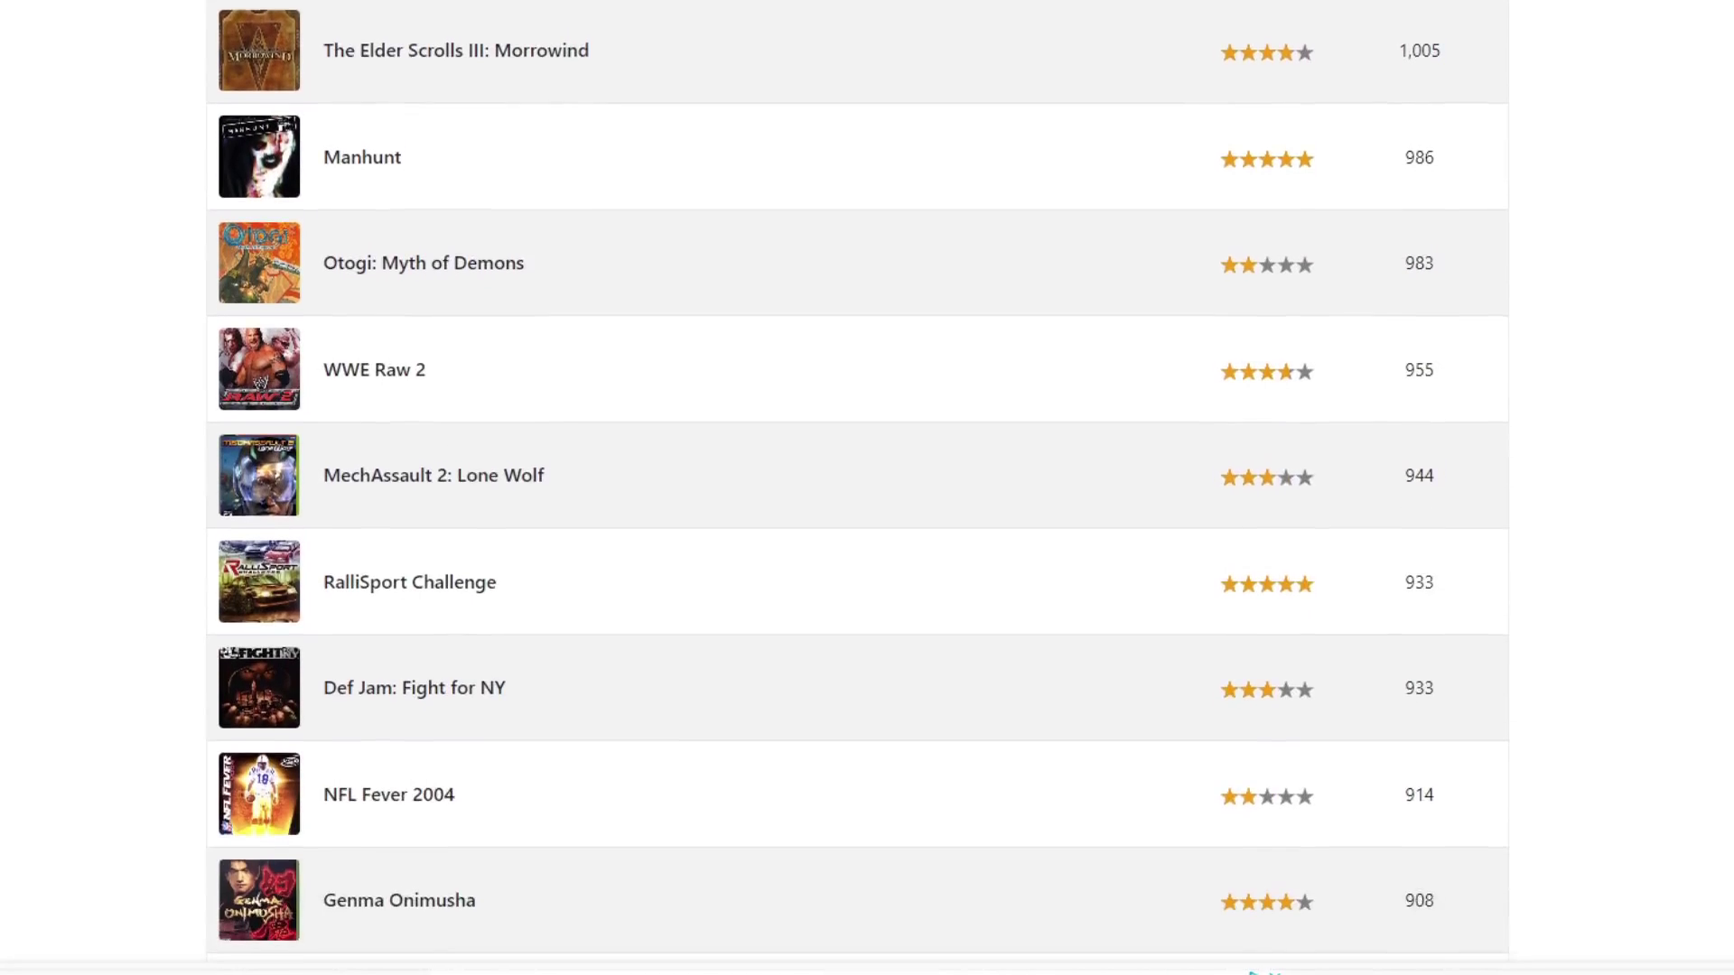